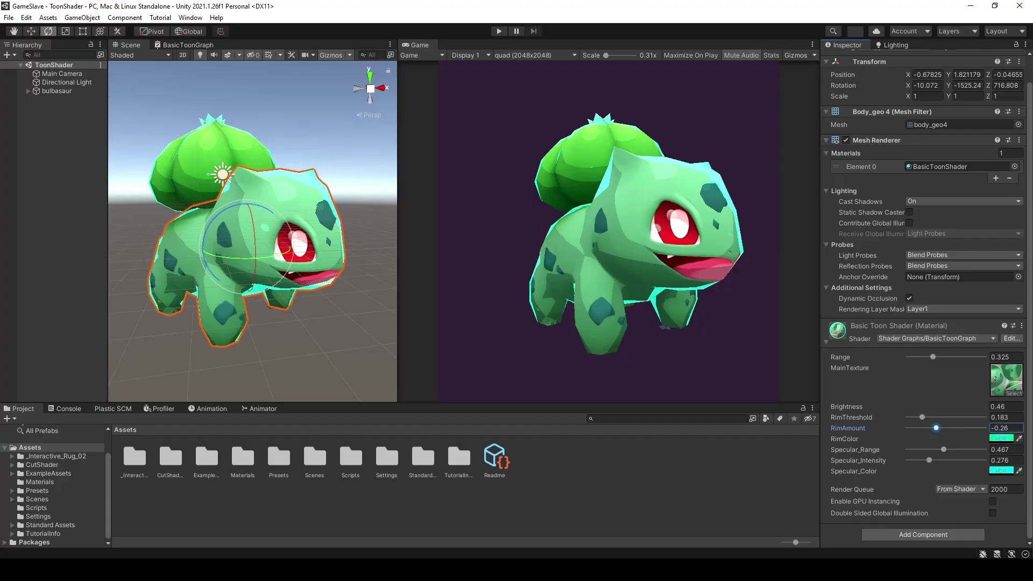
Drag the BasicToonShader material's RimAmount slider to -1 to shift Bulbasaur's rim glow
drag(936, 427, 954, 434)
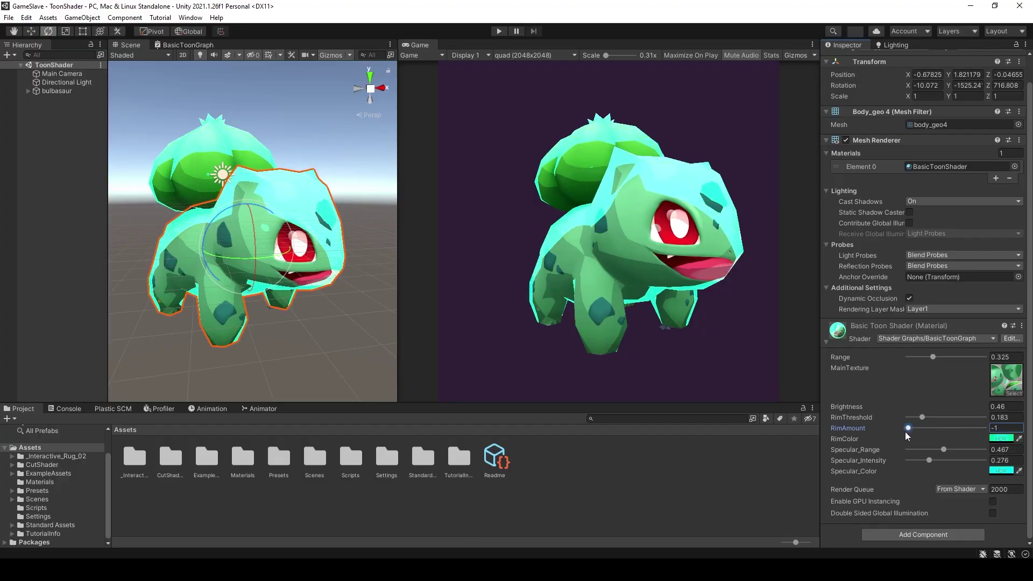
Keep the cyan rim colour after trying magenta, and raise RimAmount to -0.39
click(1001, 438)
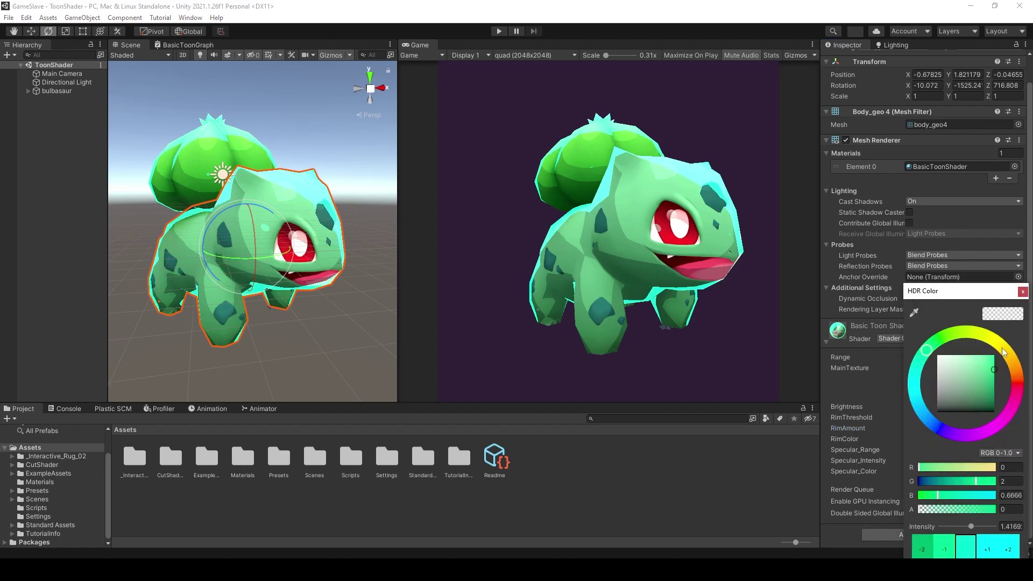
mouse_move(1004, 353)
mouse_down()
mouse_move(996, 414)
mouse_move(915, 371)
mouse_up()
click(1022, 292)
drag(924, 427, 930, 413)
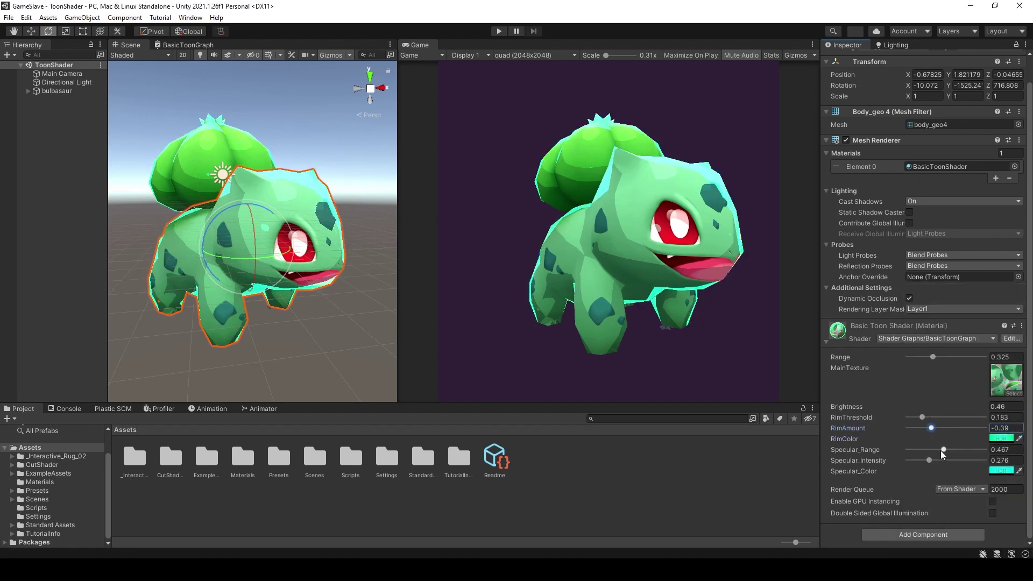
Narrow Specular_Range to 0.283, raise the toon Range, and preview specular hues
mouse_move(942, 450)
mouse_down()
mouse_move(929, 451)
mouse_move(954, 460)
mouse_up()
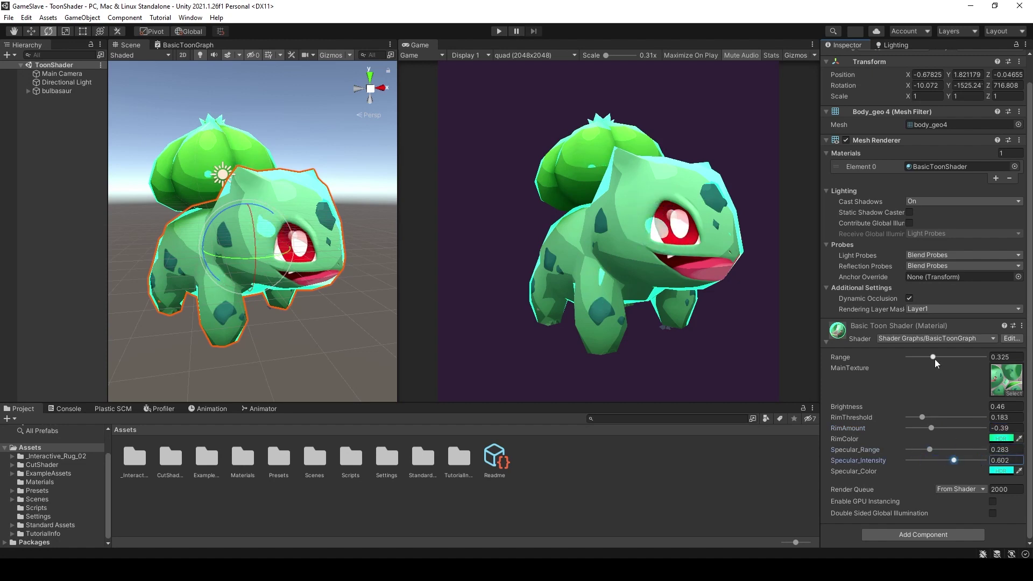
mouse_move(933, 357)
mouse_down()
mouse_move(956, 367)
mouse_move(939, 370)
mouse_up()
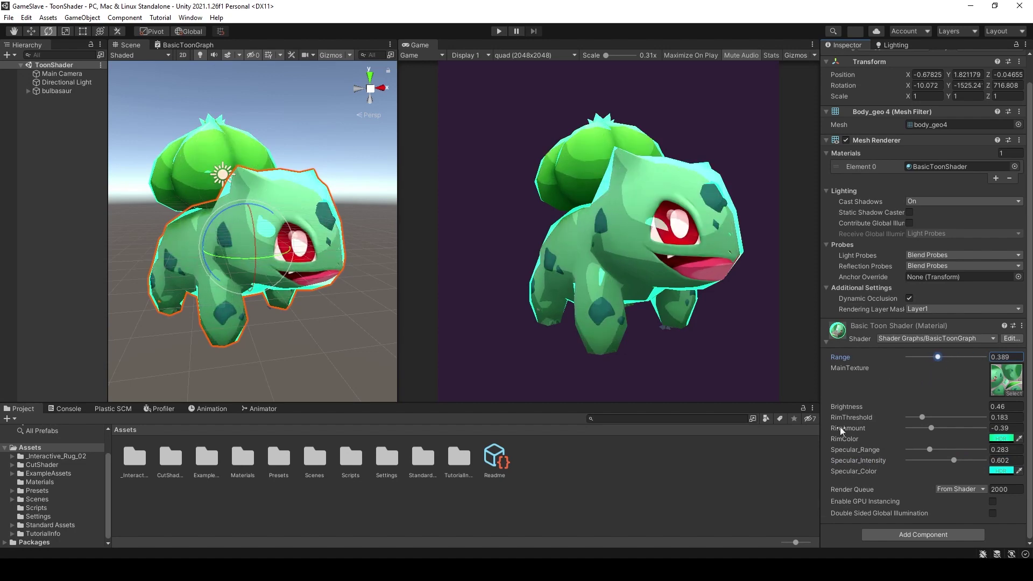
click(1001, 471)
drag(993, 369, 924, 334)
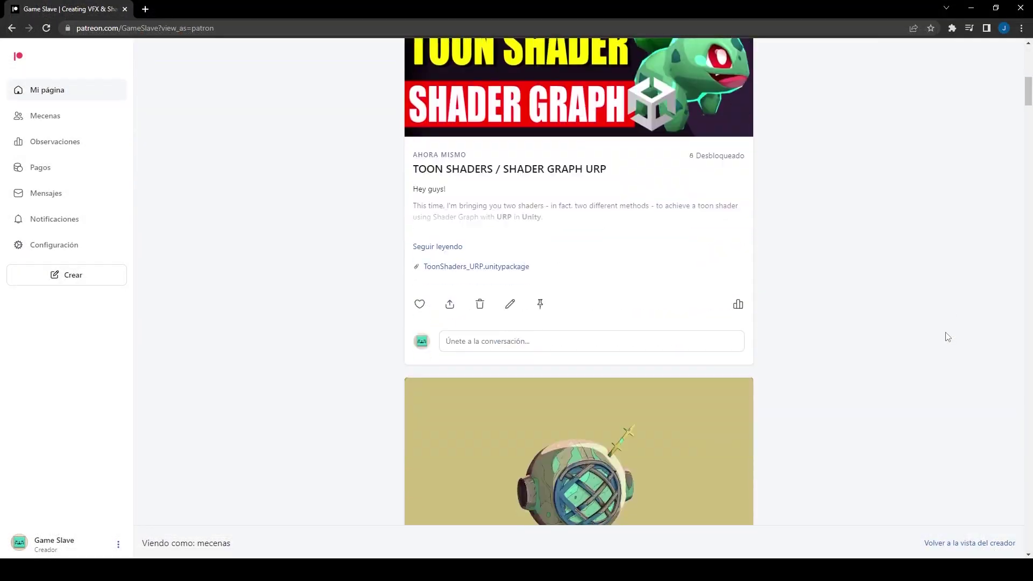
Scroll the Patreon feed past the toon shader post to the Interactive Waterfall Original Source post
scroll(948, 337, down, 5)
scroll(948, 337, down, 5)
scroll(948, 337, down, 5)
scroll(948, 336, down, 5)
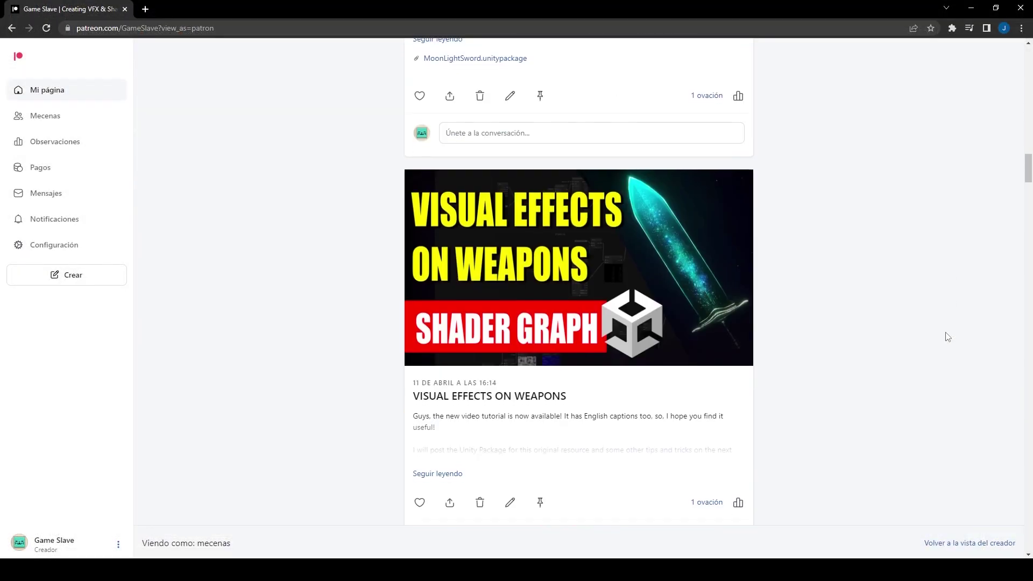
scroll(948, 337, down, 5)
scroll(948, 337, down, 5)
scroll(948, 337, down, 5)
scroll(947, 336, down, 5)
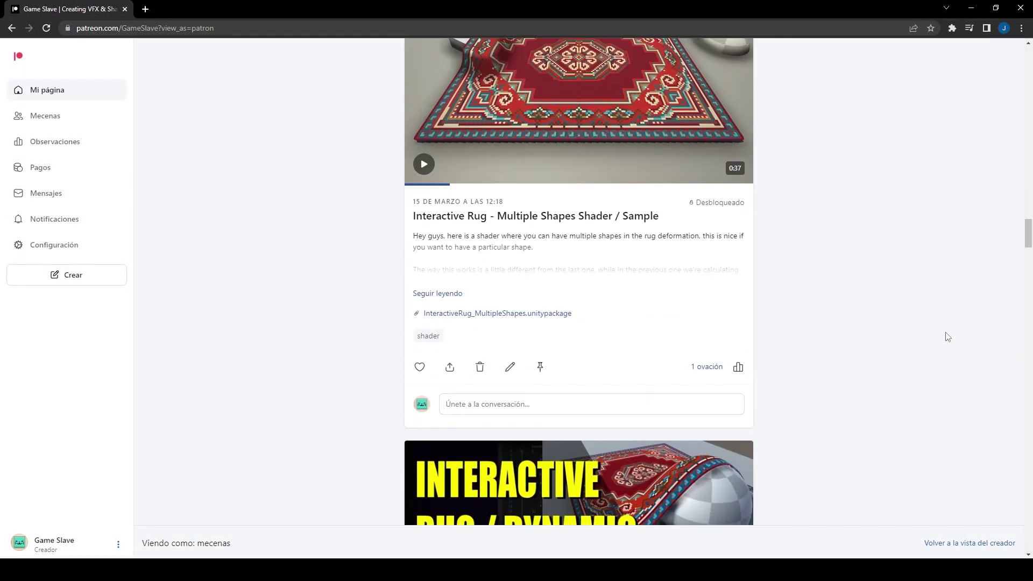
scroll(948, 337, down, 5)
scroll(948, 336, down, 5)
scroll(948, 337, down, 5)
scroll(948, 337, down, 5)
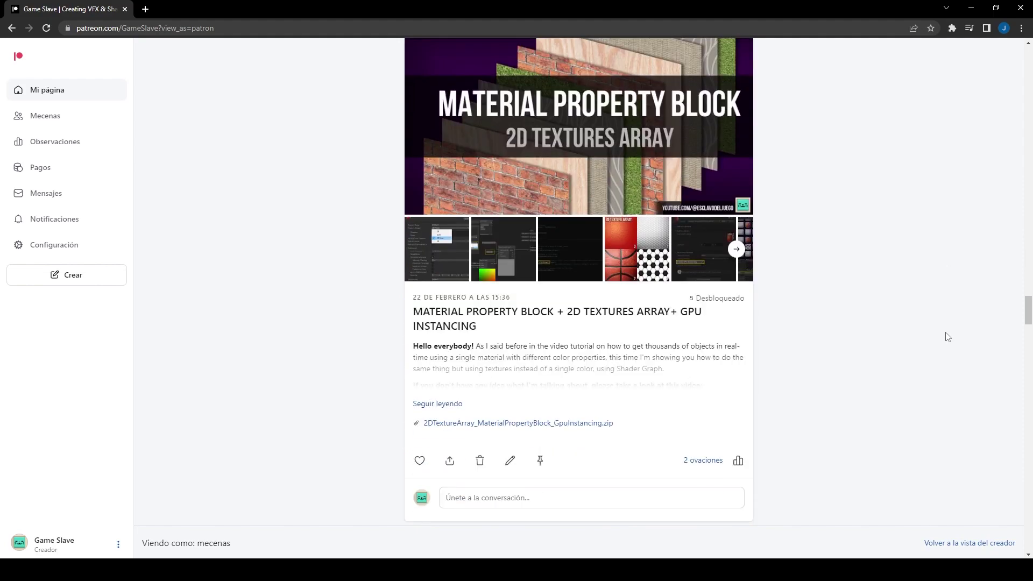
scroll(948, 337, down, 5)
scroll(948, 337, down, 5)
scroll(948, 337, down, 5)
scroll(948, 337, down, 5)
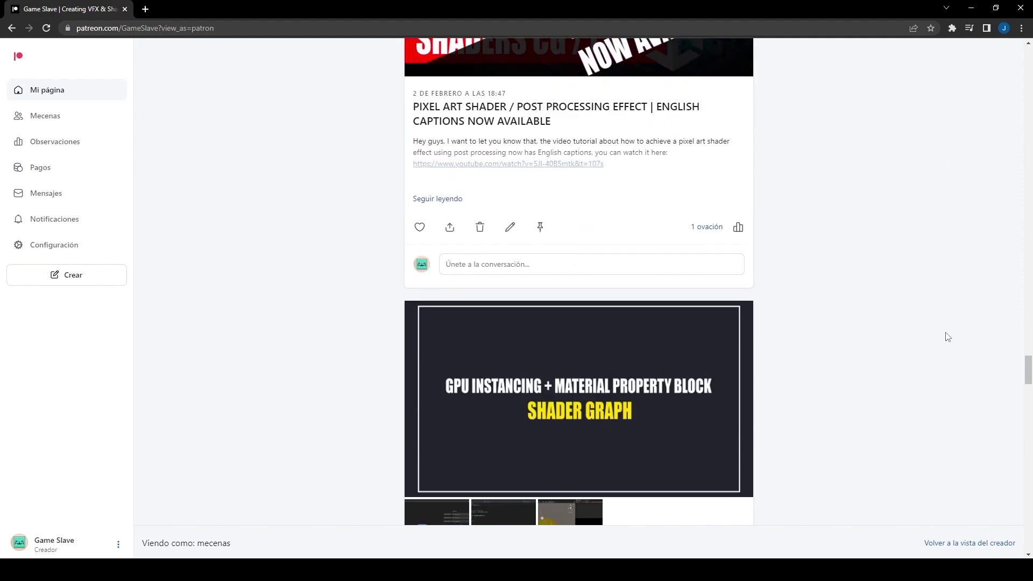
scroll(948, 337, down, 5)
scroll(948, 336, down, 5)
scroll(948, 336, down, 5)
scroll(948, 337, down, 5)
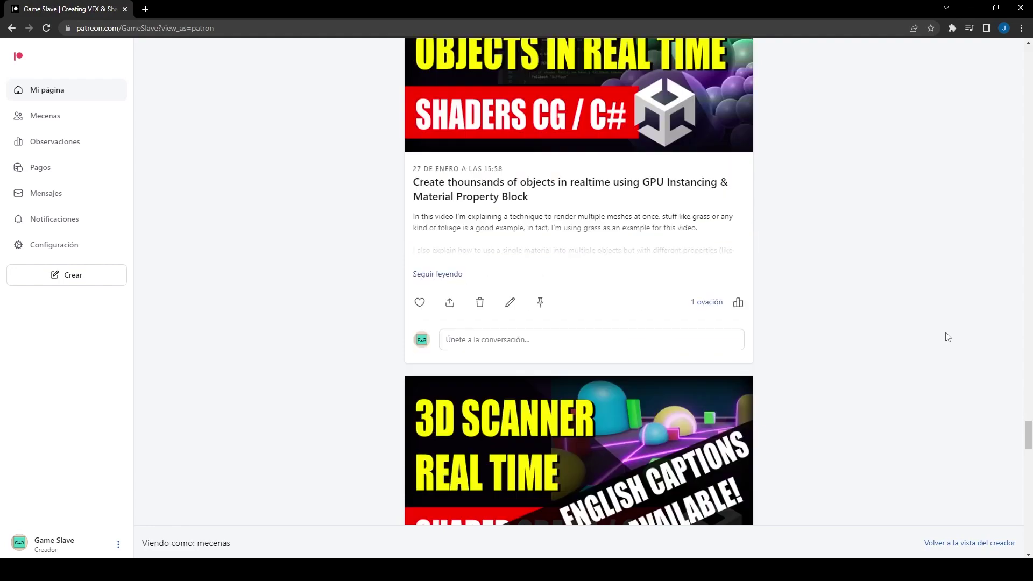
scroll(948, 336, down, 5)
scroll(948, 337, down, 5)
scroll(948, 336, down, 5)
scroll(948, 336, down, 5)
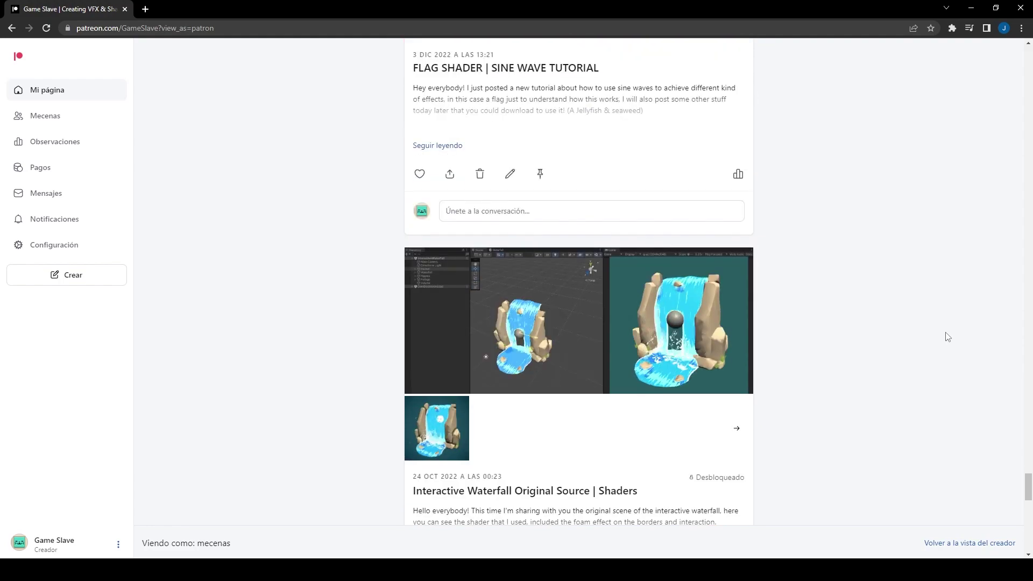
scroll(948, 337, down, 2)
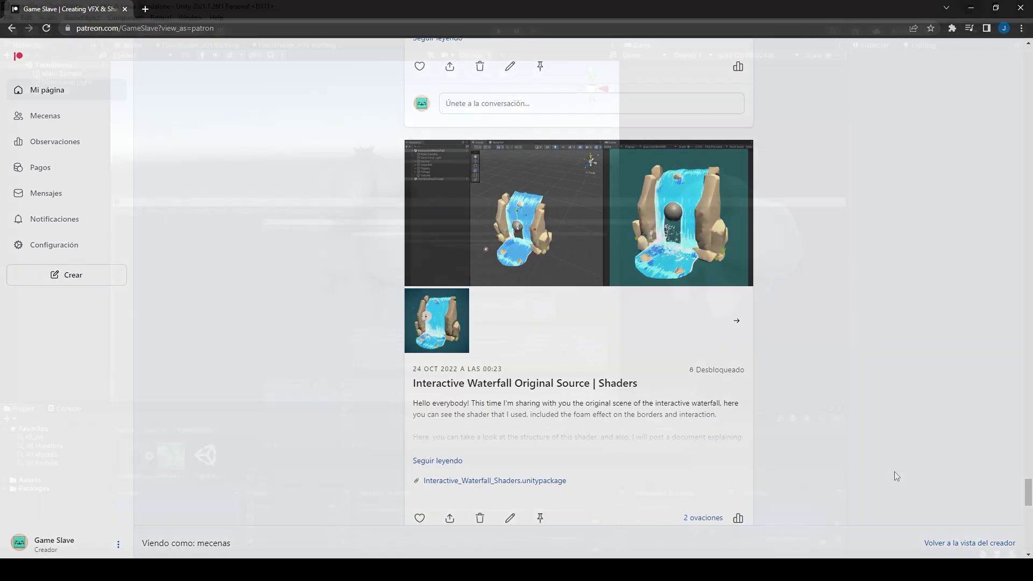
mouse_move(371, 246)
alt+mouse_down()
mouse_move(505, 247)
mouse_move(392, 249)
mouse_move(339, 277)
mouse_move(242, 277)
mouse_move(411, 270)
mouse_move(401, 270)
alt+mouse_up()
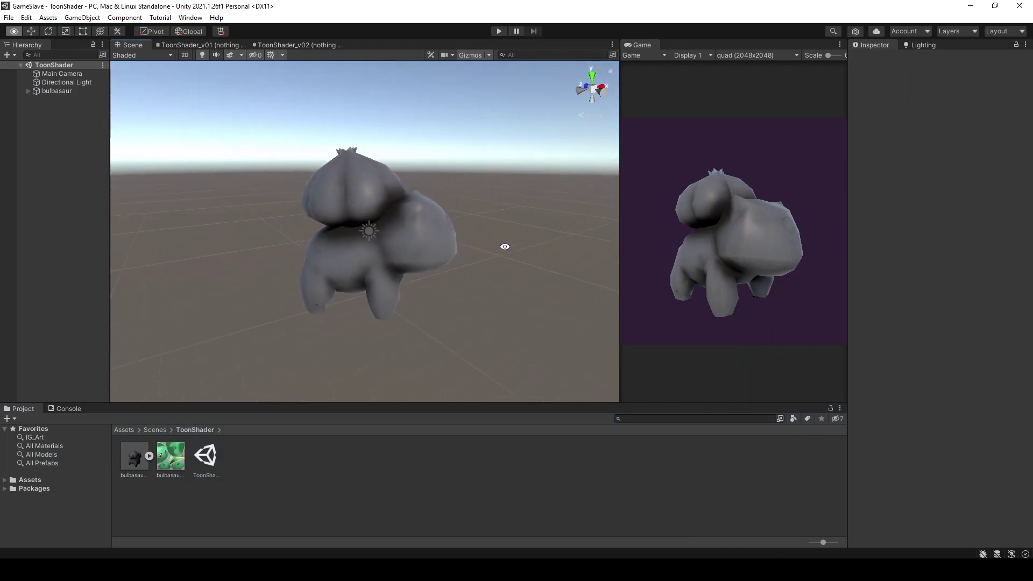
mouse_move(401, 270)
alt+right_down()
mouse_move(403, 285)
mouse_move(396, 277)
alt+right_up()
mouse_move(397, 277)
alt+mouse_down()
mouse_move(417, 267)
mouse_move(369, 241)
mouse_move(396, 267)
mouse_move(429, 265)
alt+mouse_up()
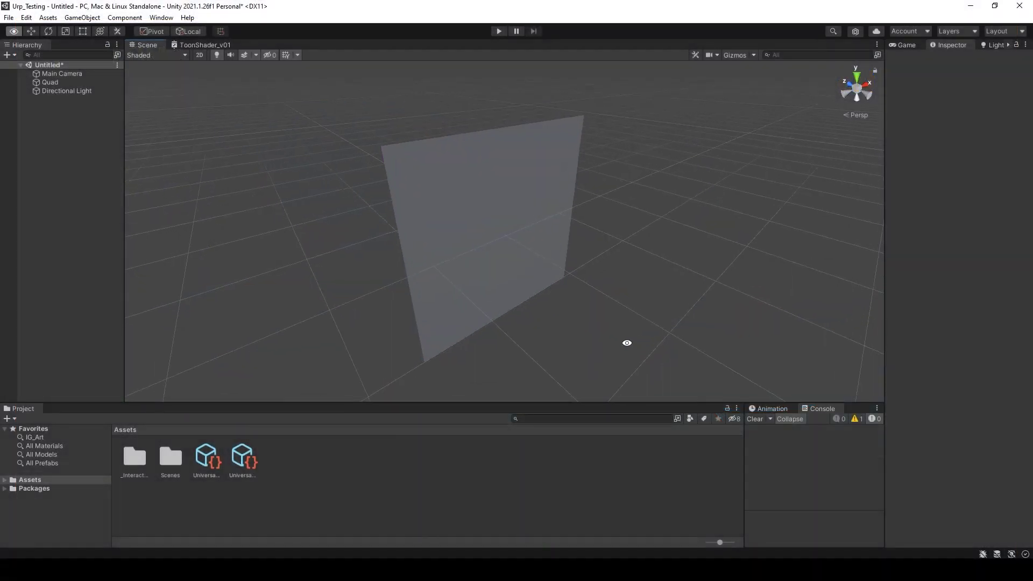
Rotate the test Quad around its Y axis with the Rotate tool, then orbit to view it
click(470, 220)
key(e)
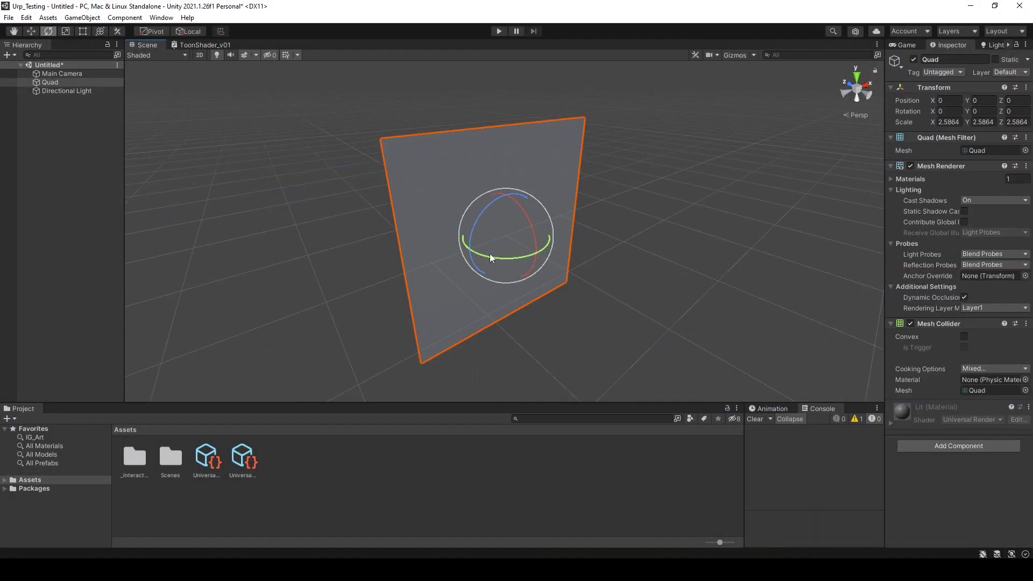
mouse_move(490, 254)
mouse_down()
mouse_move(614, 254)
mouse_move(492, 286)
mouse_move(254, 303)
mouse_up()
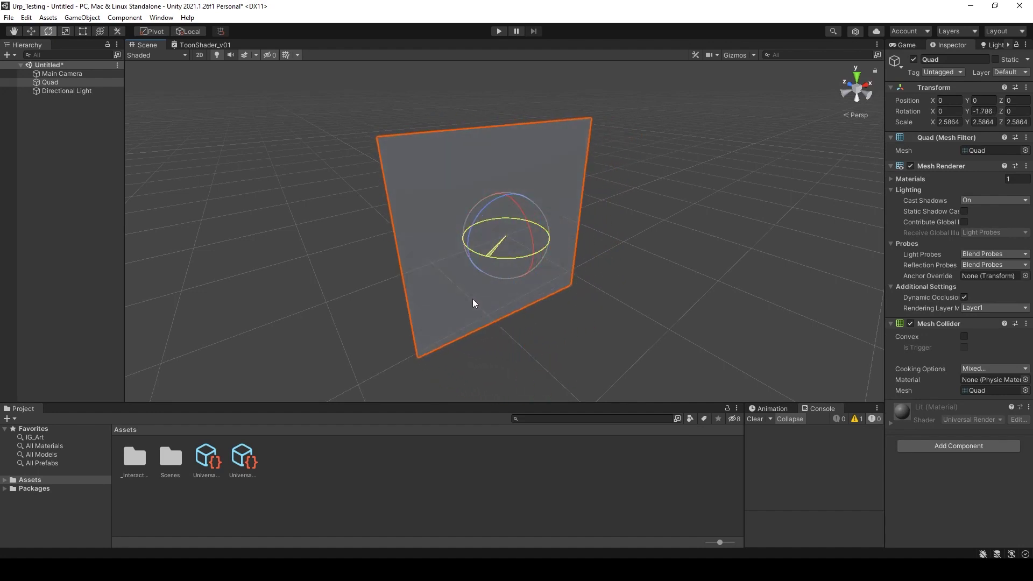
click(558, 269)
mouse_move(558, 270)
alt+mouse_down()
mouse_move(879, 268)
mouse_move(16, 260)
mouse_move(680, 260)
mouse_move(532, 260)
alt+mouse_up()
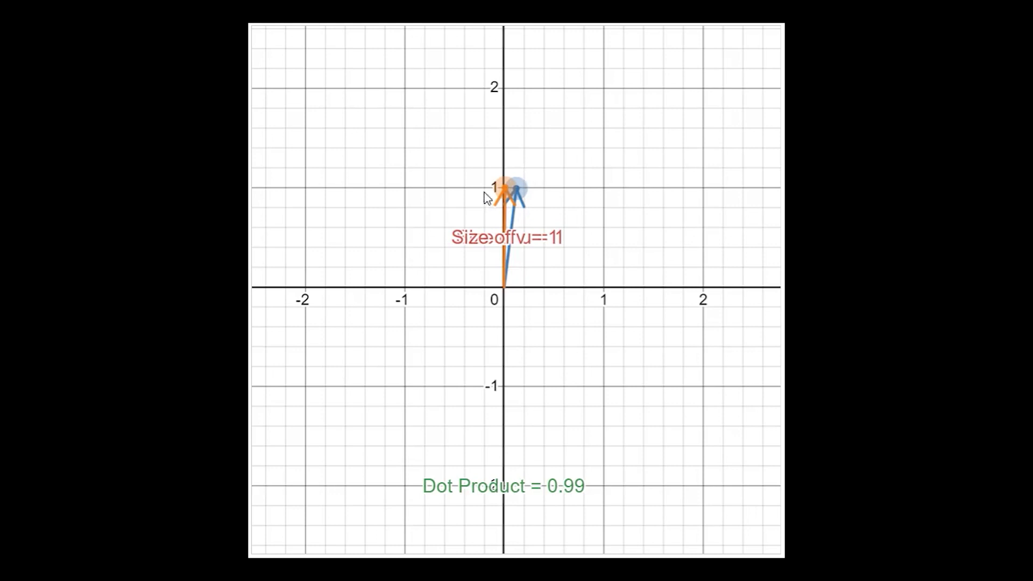
Tilt the blue vector to lower the dot product, then create and open a getMainLight C# script
mouse_move(518, 188)
mouse_down()
mouse_move(571, 198)
mouse_move(642, 294)
mouse_move(535, 436)
mouse_move(501, 438)
mouse_move(388, 368)
mouse_move(371, 293)
mouse_move(438, 135)
mouse_move(506, 124)
mouse_move(311, 415)
mouse_move(657, 425)
mouse_move(681, 123)
mouse_move(734, 233)
mouse_move(719, 392)
mouse_move(572, 491)
mouse_up()
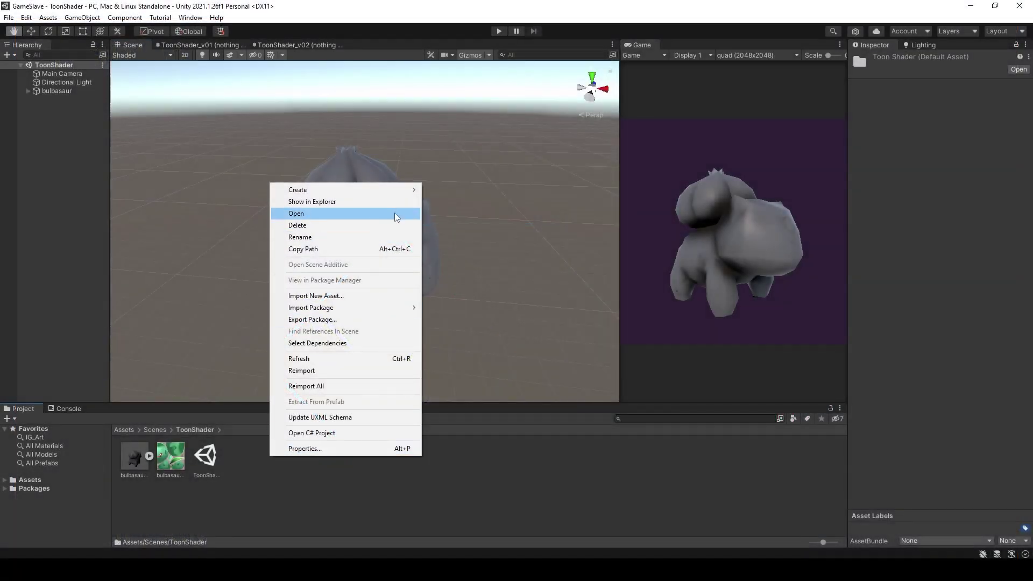
mouse_move(376, 190)
click(500, 81)
text(get)
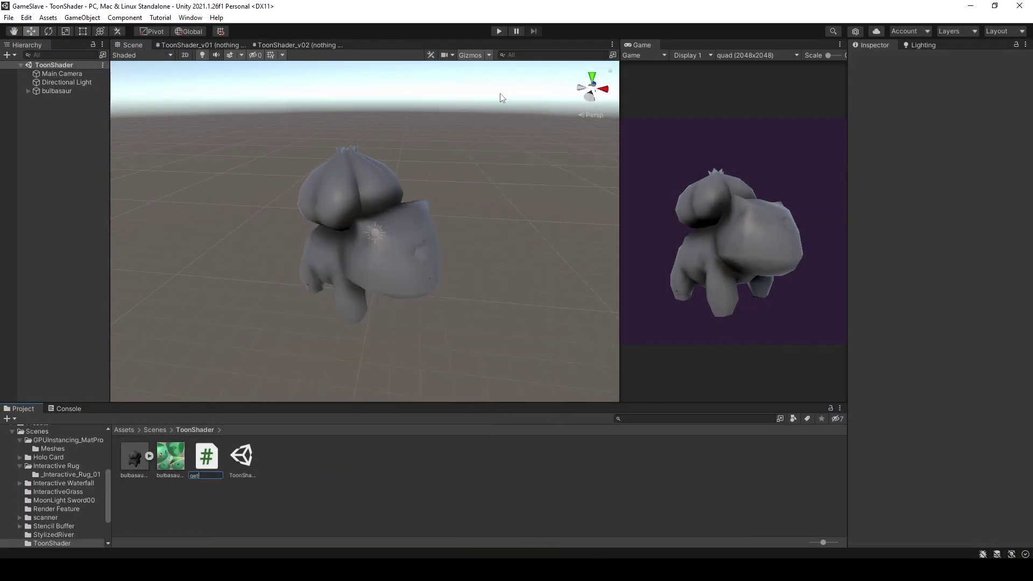
text(MainLight)
key(Return)
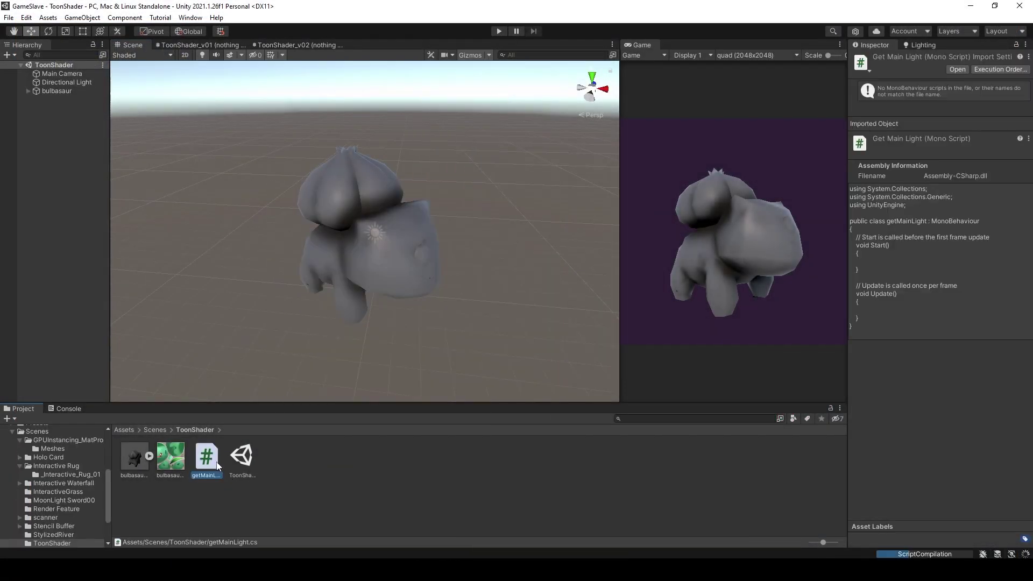
double_click(217, 466)
Replace the template code with a MAINLIGHT_INCLUDED guard and a GetMainLightData_float function
drag(108, 280, 102, 123)
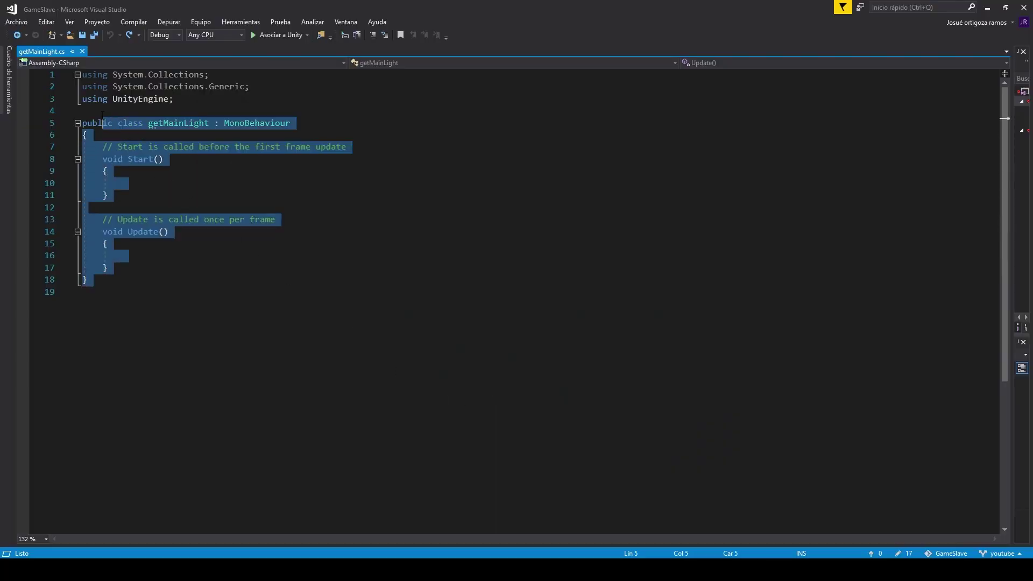
key(ctrl+a)
key(Delete)
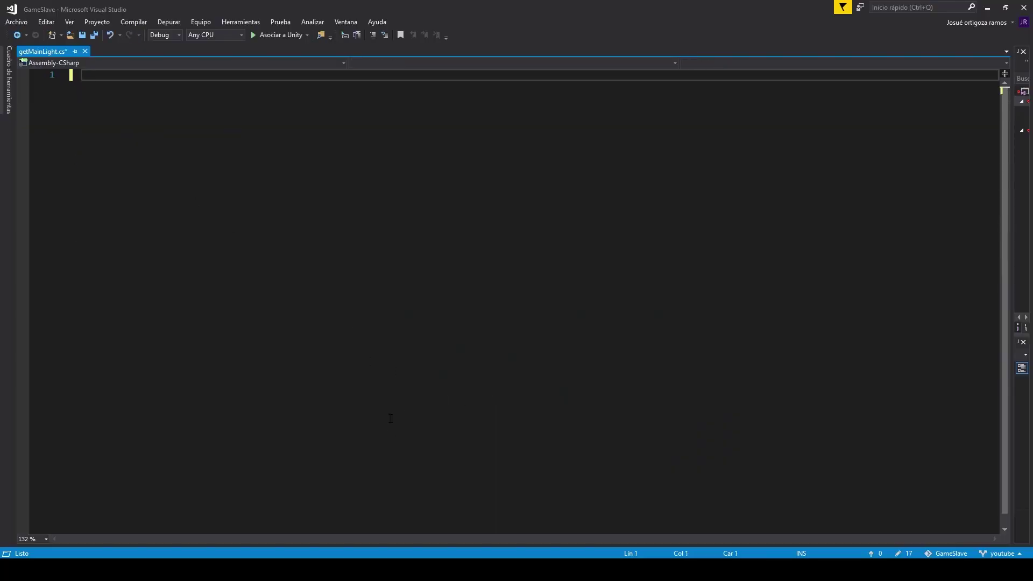
text(#ifndef MAINLIGHT_INCLUDED #define MAINLIGHT_INCLUDED    #endif)
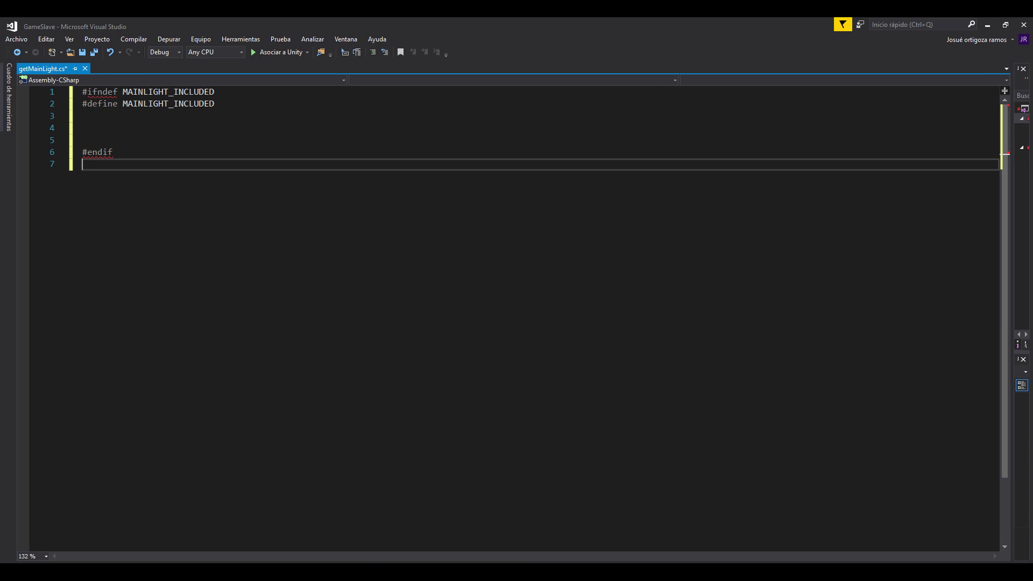
text(void GetMainLightData_float(out half3 direction, out half3 color) { #ifdef SHADERGRAPH_PREVIEW      direction = half3(-0.3, -0.8, 0.6);     color = half3(1, 1, 1);  #endif })
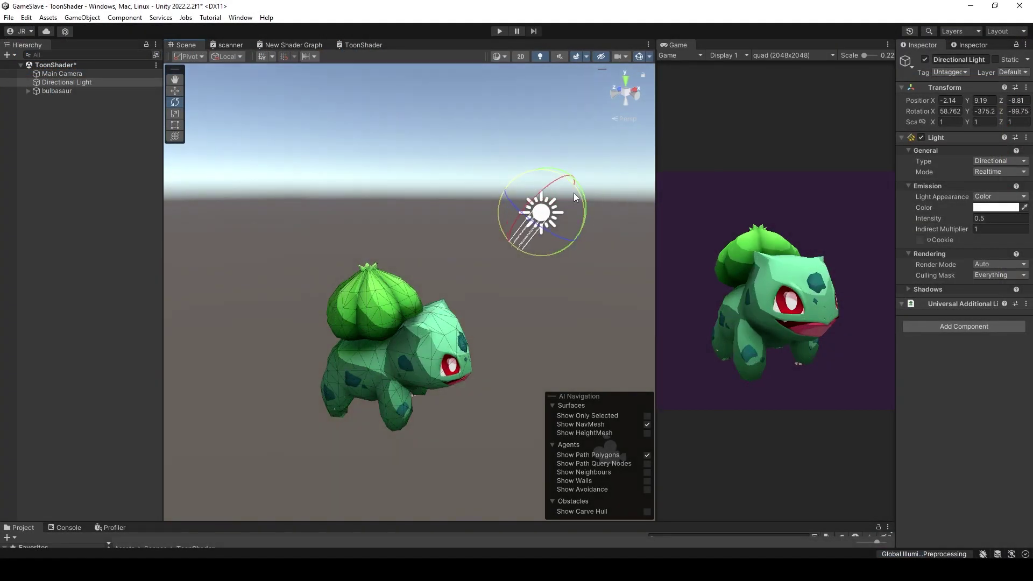
Rotate the Directional Light in two steps to compare Bulbasaur's changing shading
mouse_move(575, 196)
mouse_down()
mouse_move(570, 218)
mouse_move(577, 205)
mouse_up()
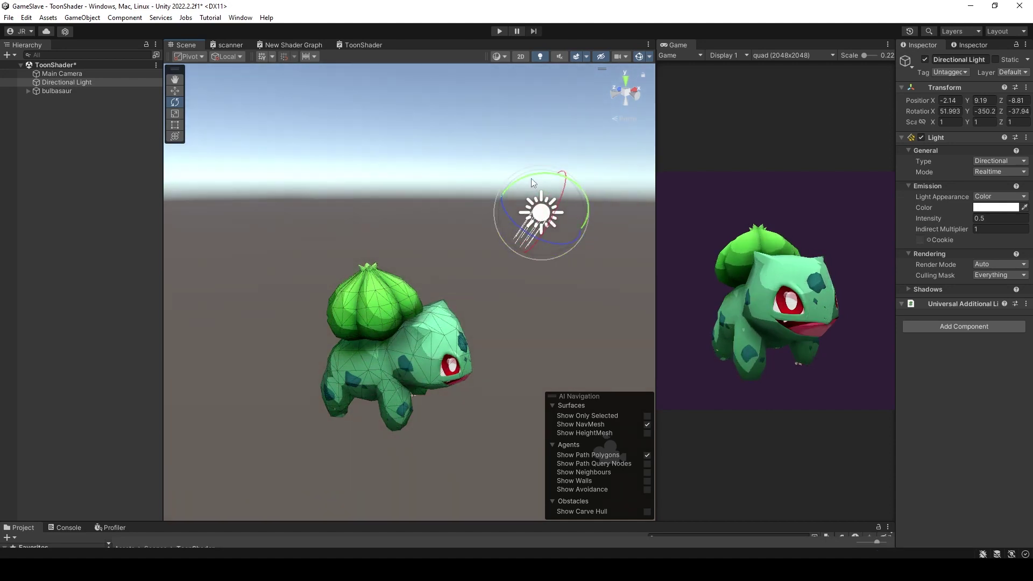
drag(531, 179, 552, 183)
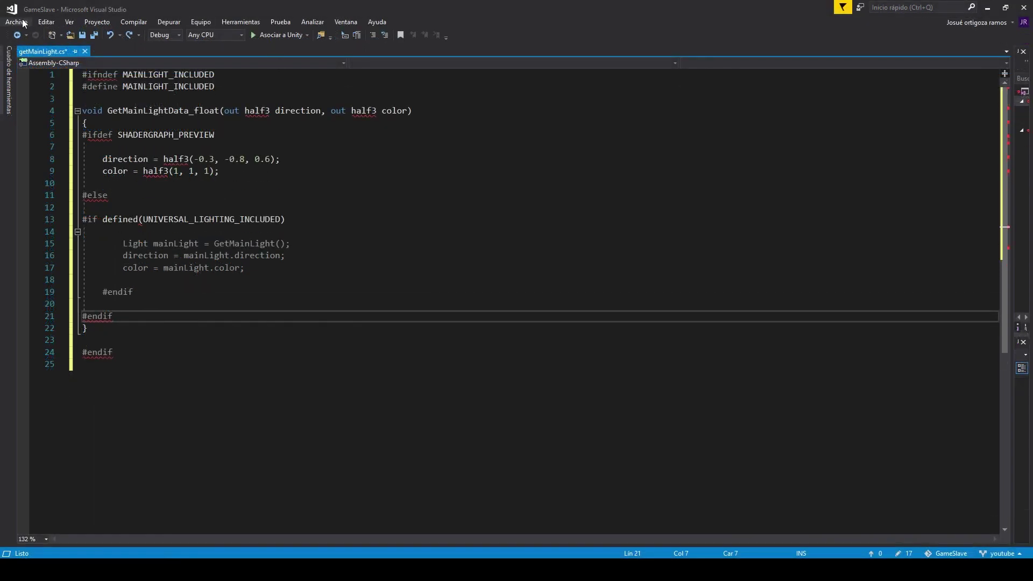
Save the script through Archivo > Guardar como as getMainLight.hlsl
click(69, 21)
click(16, 22)
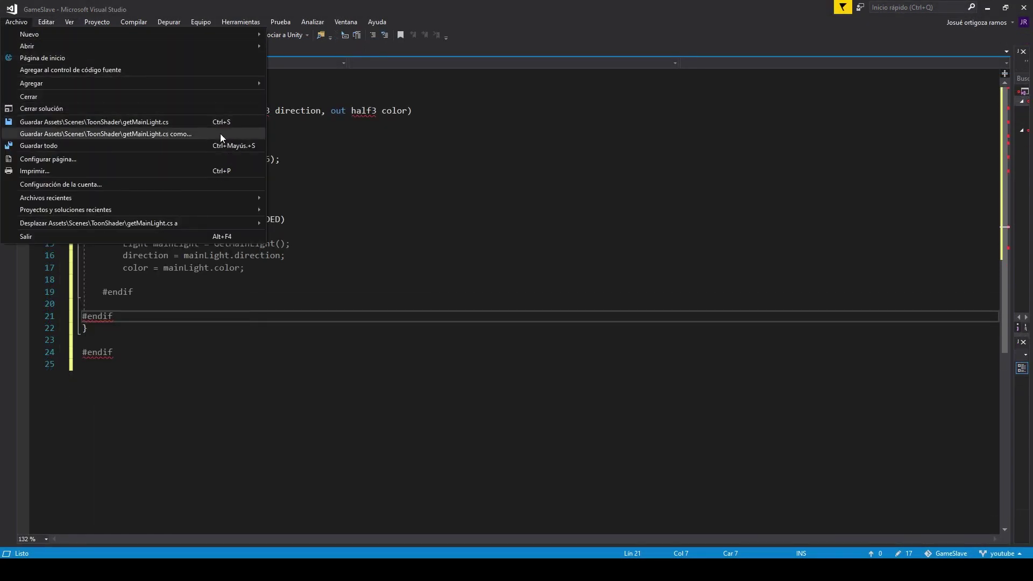
click(206, 134)
drag(260, 14, 332, 63)
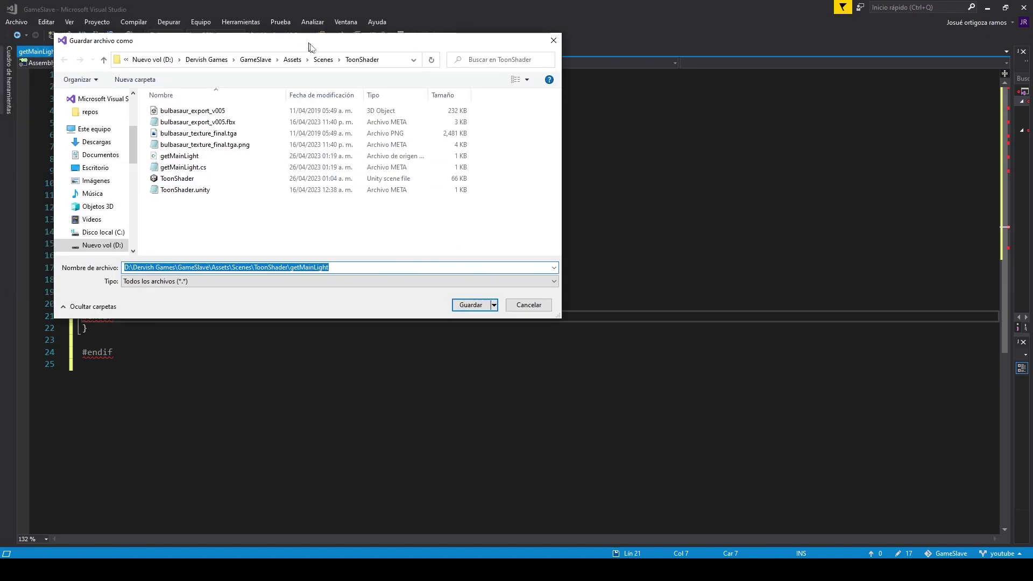
text(getmain)
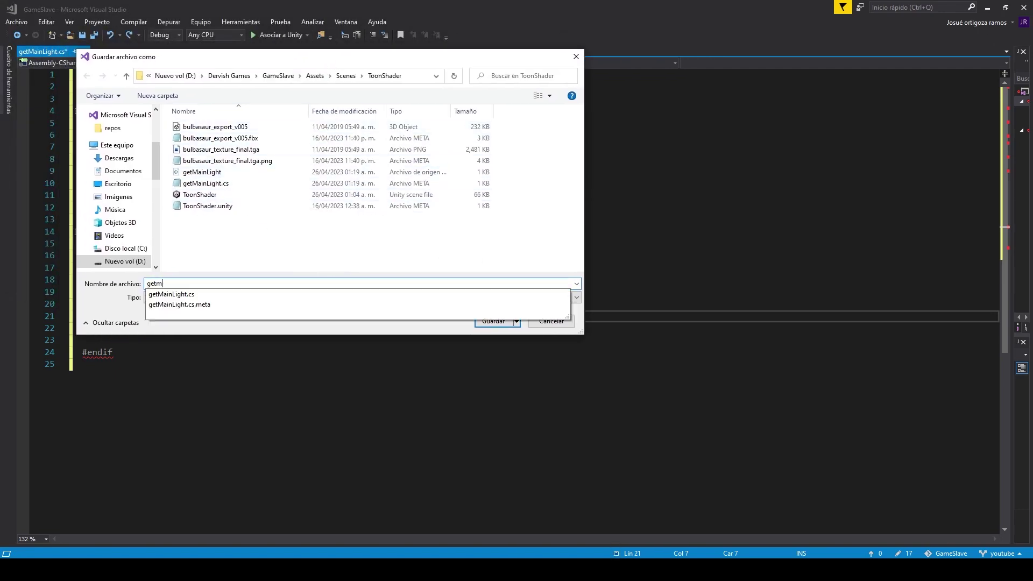
key(BackSpace)
key(BackSpace)
key(BackSpace)
text(MainLight)
text(.hlsl)
key(Return)
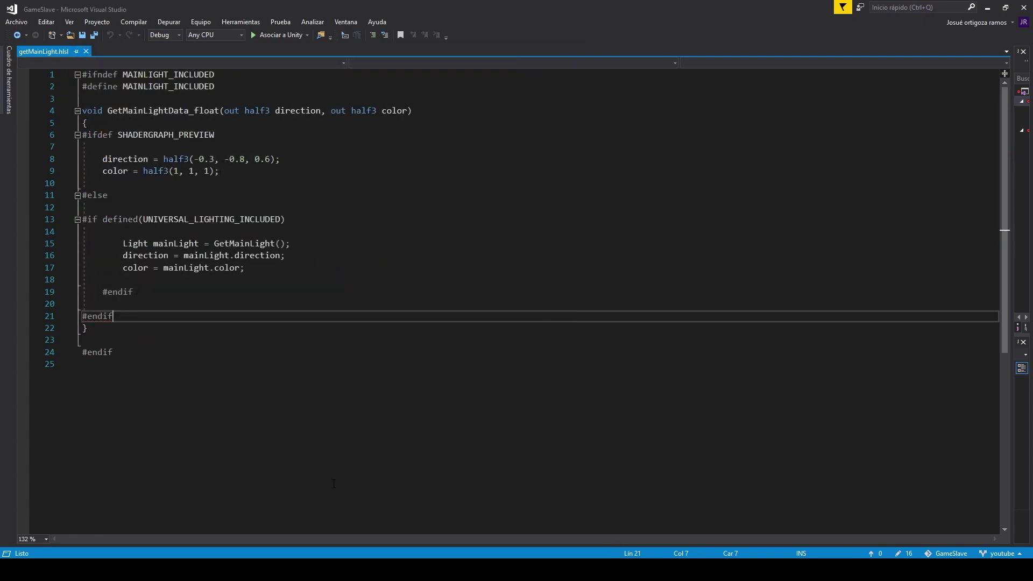
click(987, 7)
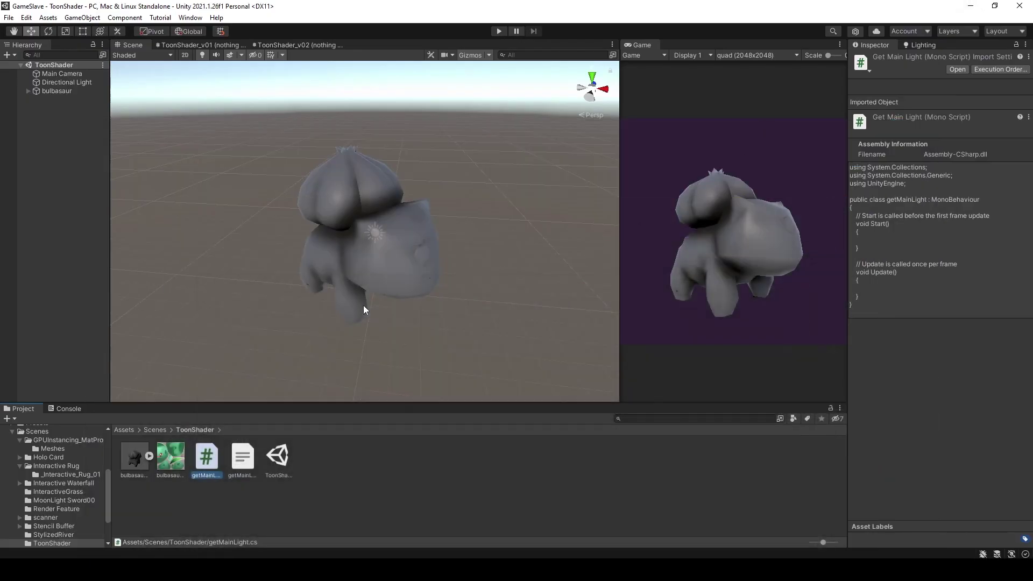
Delete the old getMainLight.cs script from the ToonShader folder
click(242, 462)
click(213, 456)
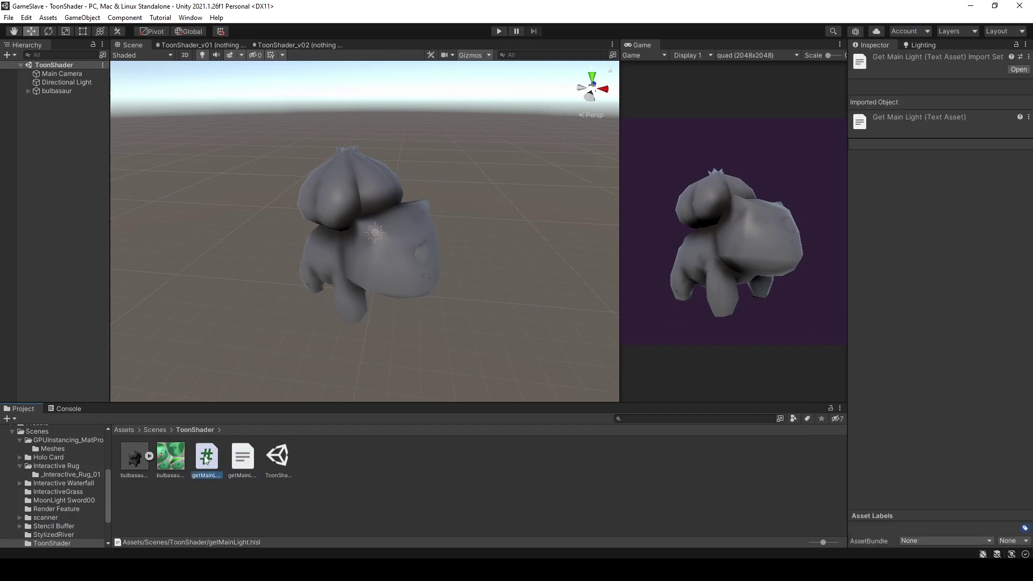
key(Delete)
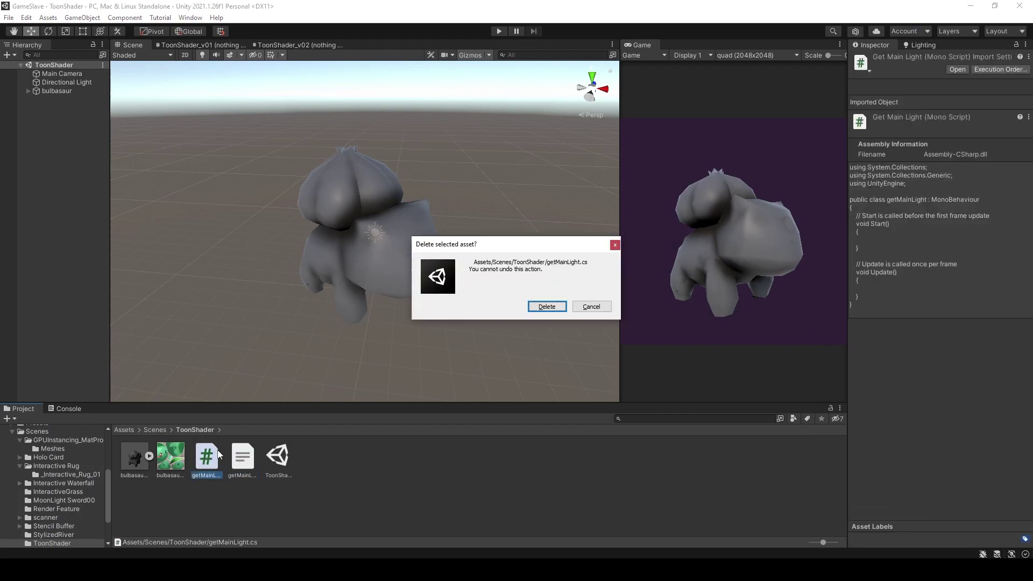
key(Return)
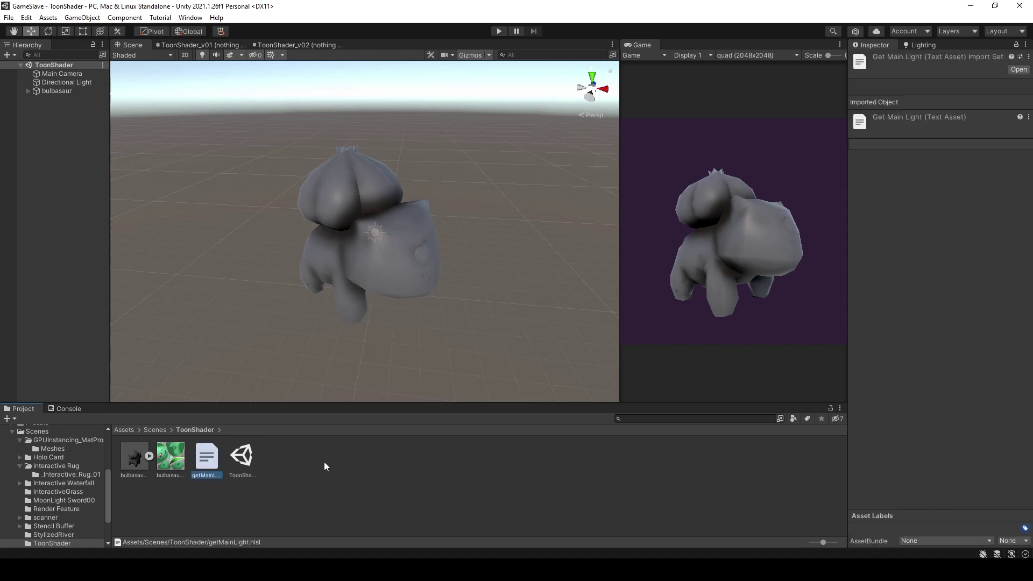
Create a new Universal Render Pipeline Unlit Shader Graph asset in the ToonShader folder
right_click(324, 462)
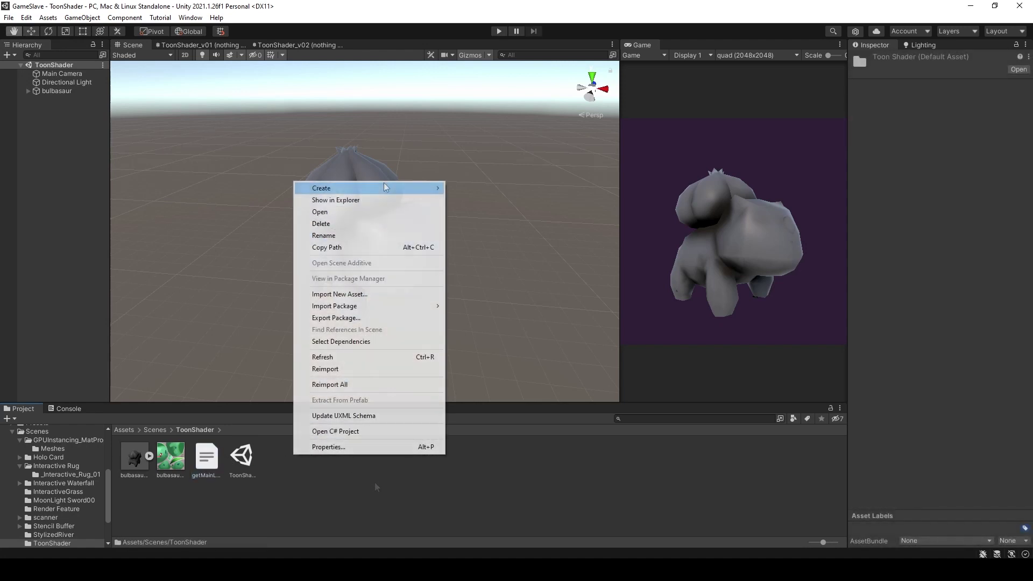
mouse_move(421, 191)
mouse_move(511, 118)
mouse_move(635, 209)
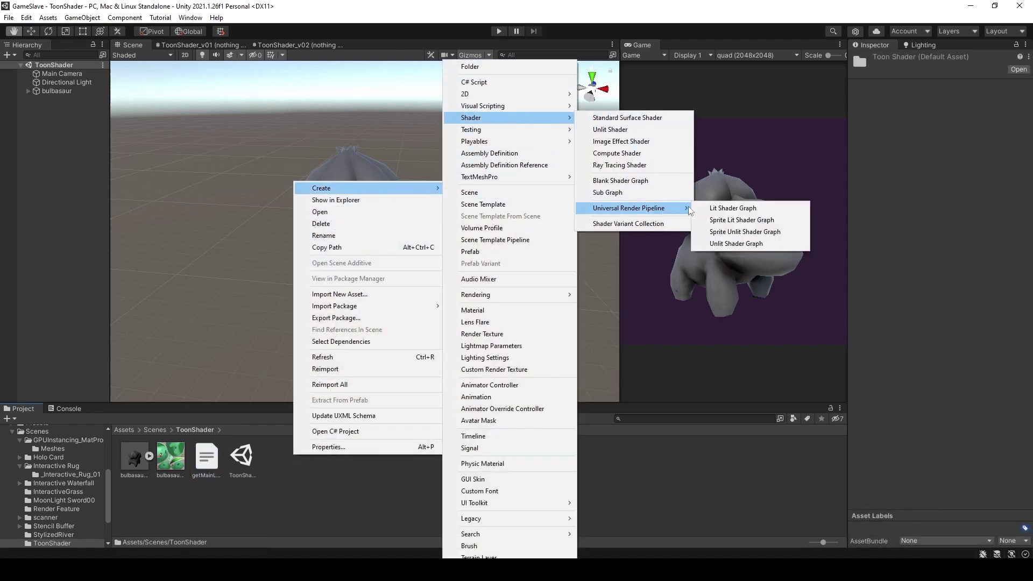
click(773, 248)
Name the graph ToonShader, open it, and add a Custom Function node
text(ToonShader)
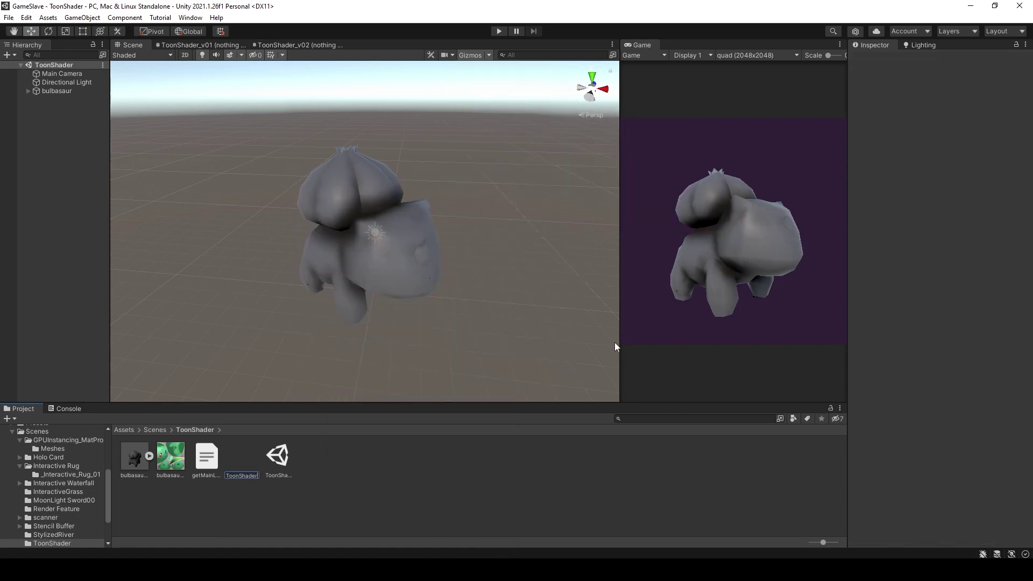
key(Return)
key(Return)
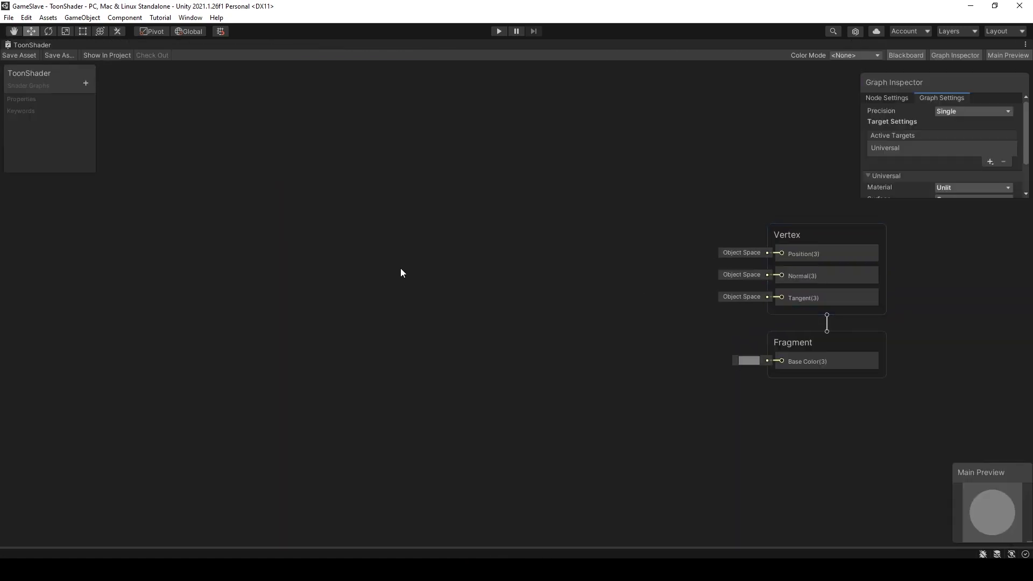
key(space)
text(cust)
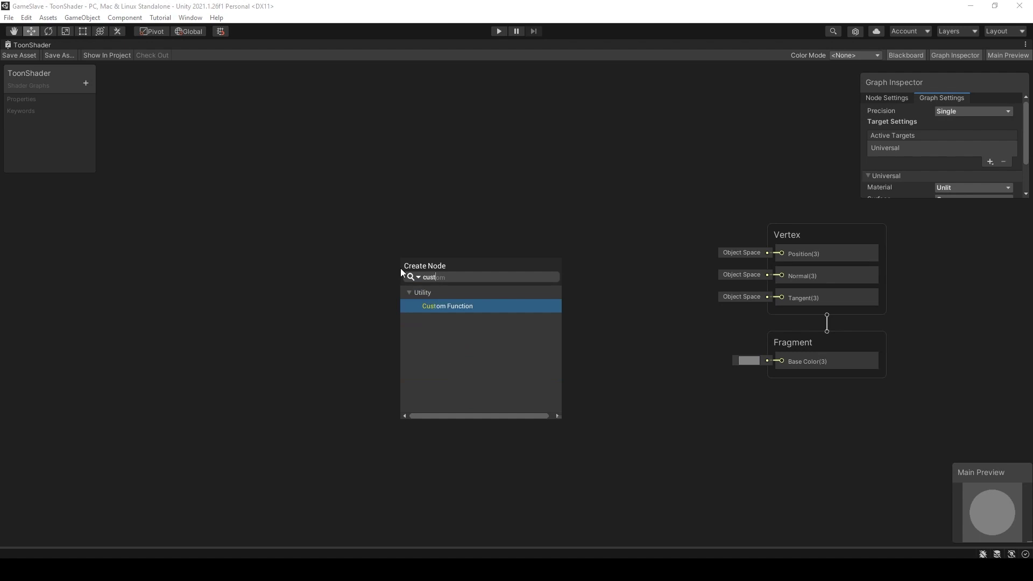
key(Return)
Set the Custom Function node to File type with getMainLight as source, and add one output
click(434, 287)
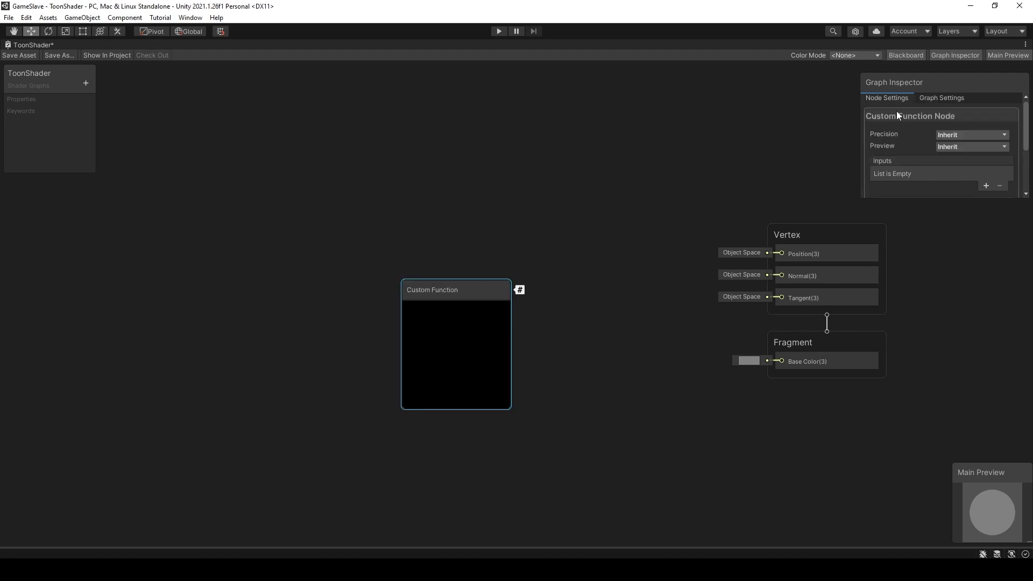
drag(944, 82, 265, 142)
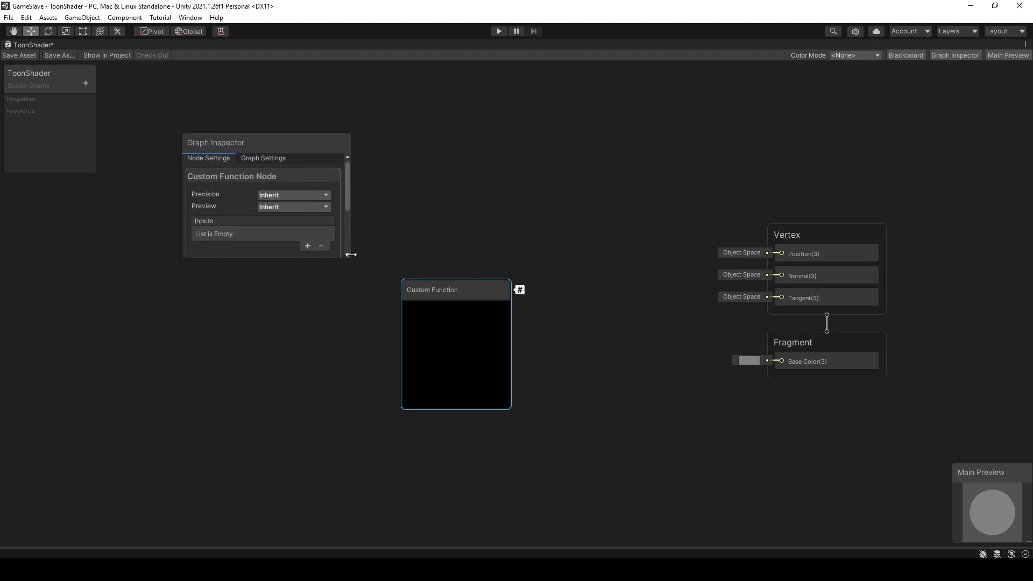
drag(351, 259, 369, 394)
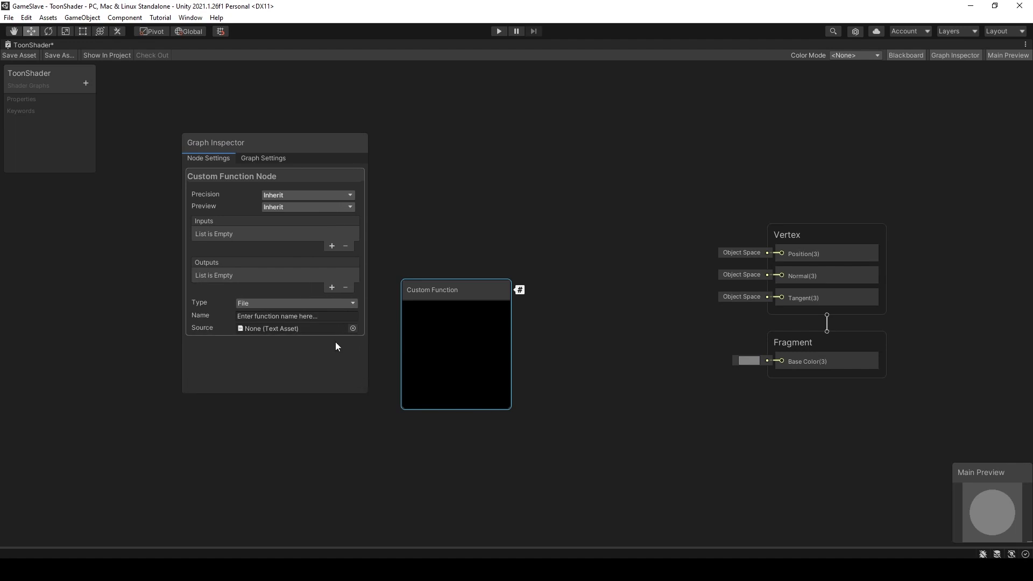
click(269, 303)
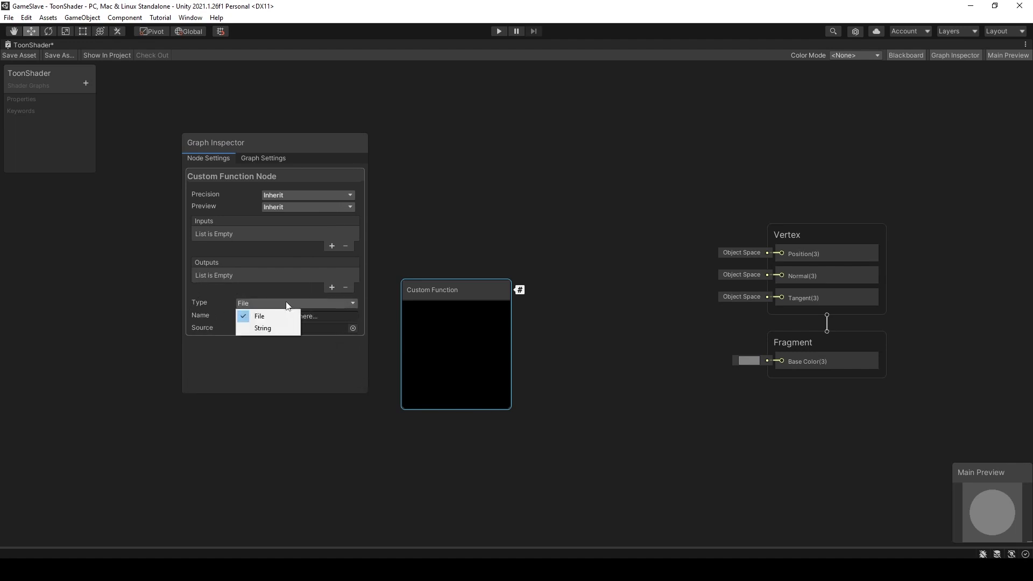
click(213, 301)
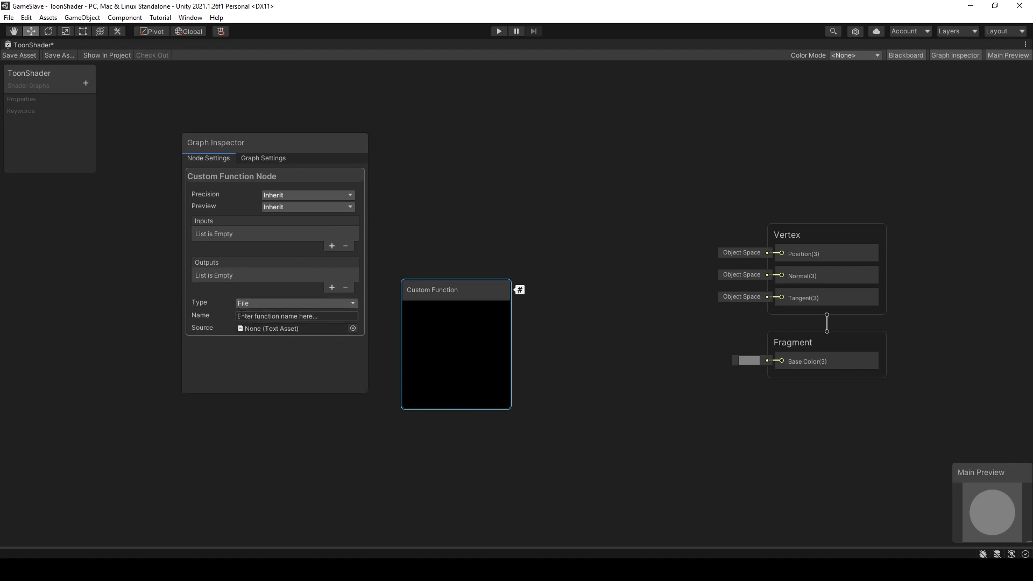
click(353, 329)
text(get)
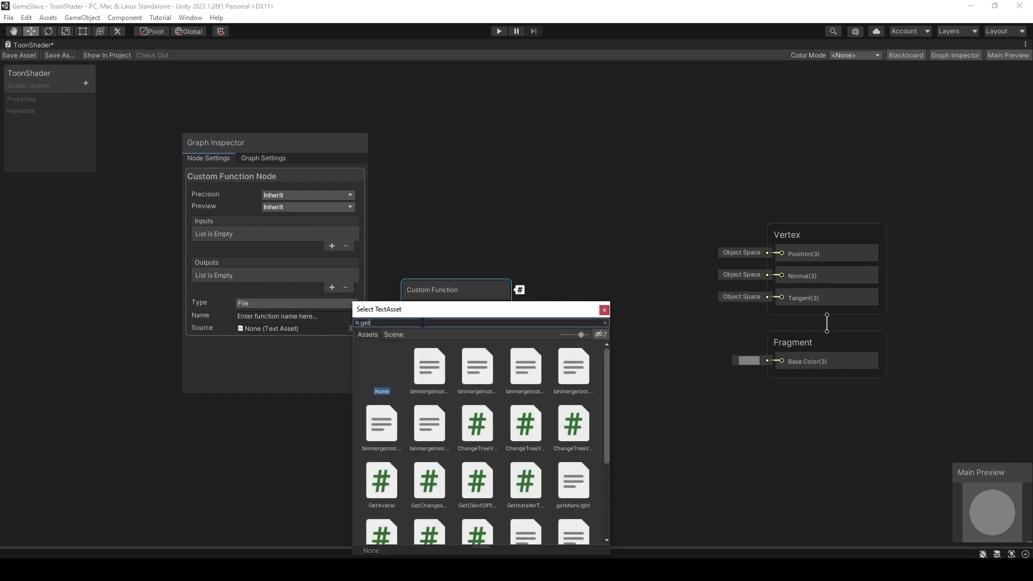
text(m)
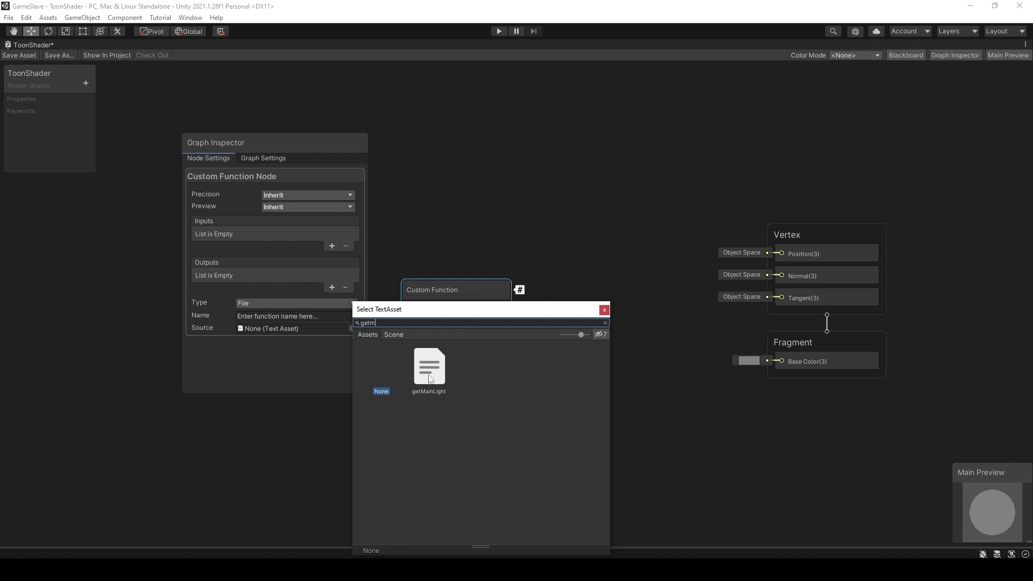
double_click(440, 379)
click(332, 288)
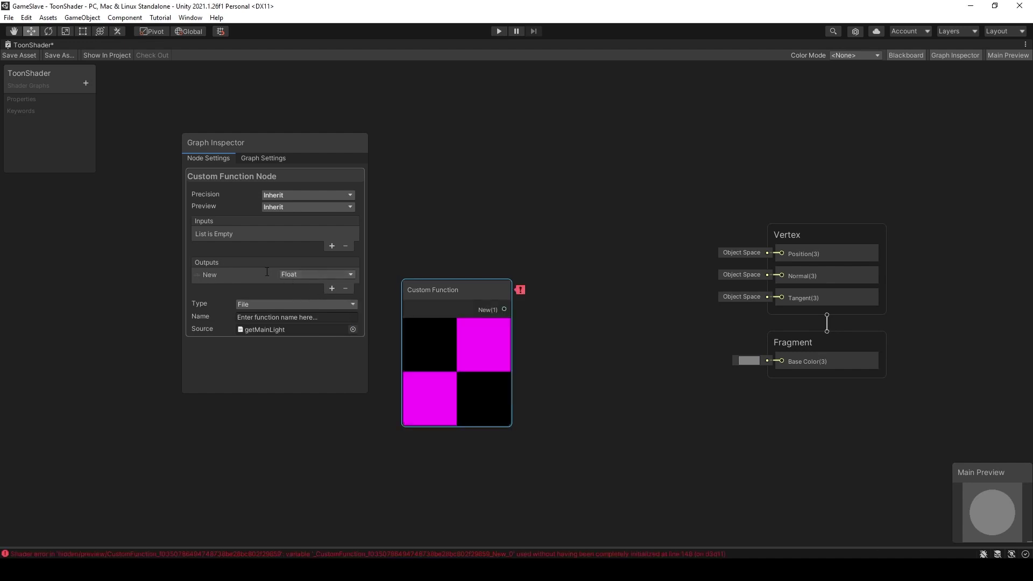
Give the custom function two Vector 3 outputs named direction and color
click(332, 289)
click(317, 274)
click(309, 406)
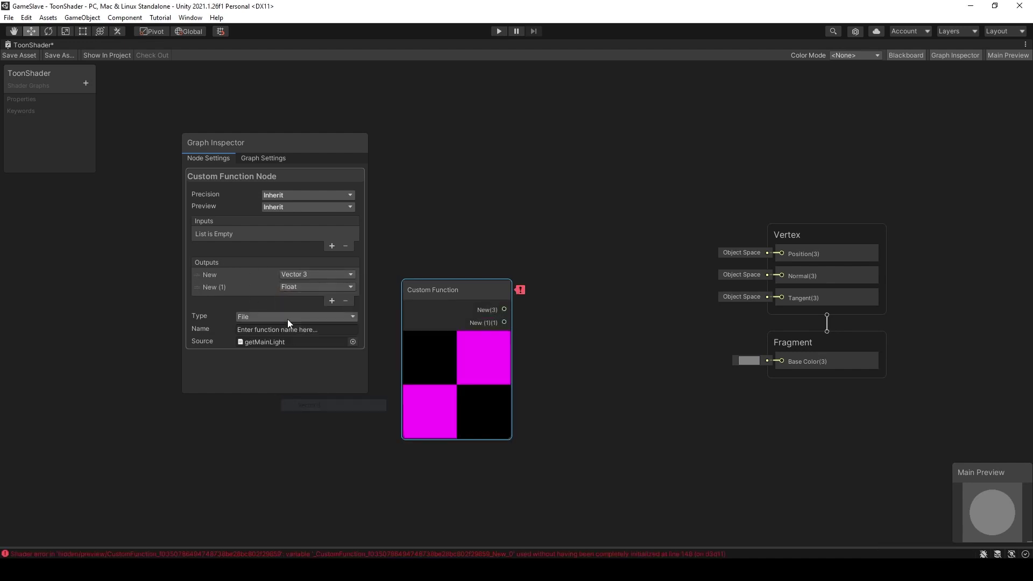
click(317, 286)
click(341, 418)
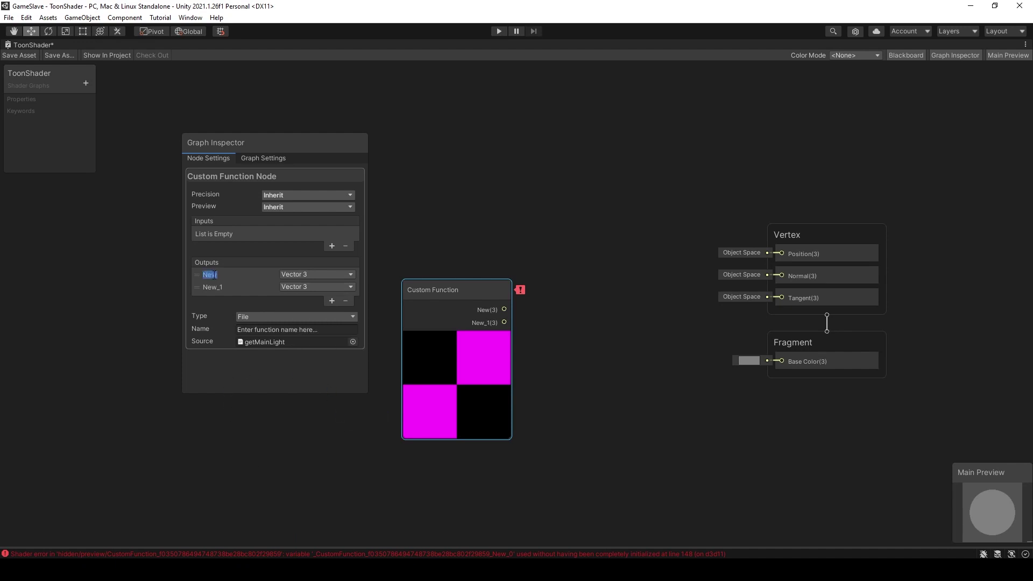
text(direction)
double_click(221, 287)
text(color)
key(Return)
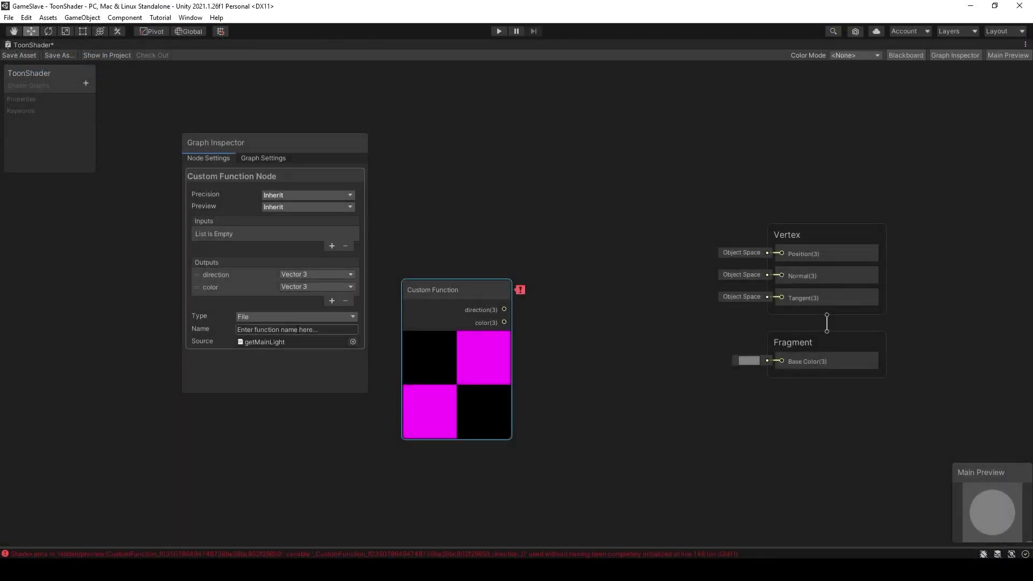
Name the custom function GetMainLightData and move its node left of centre
click(328, 330)
text(ta)
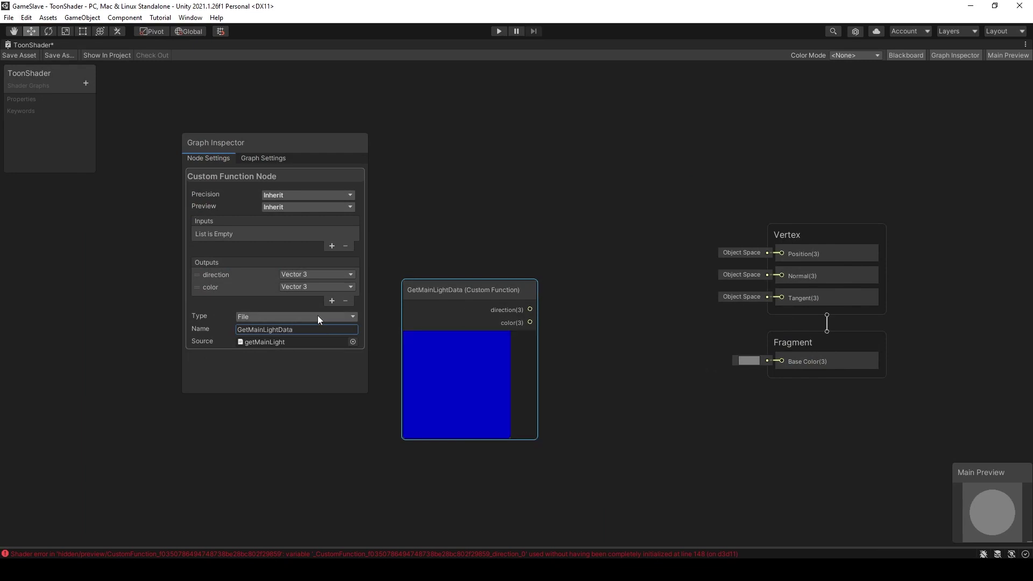
drag(272, 151, 213, 150)
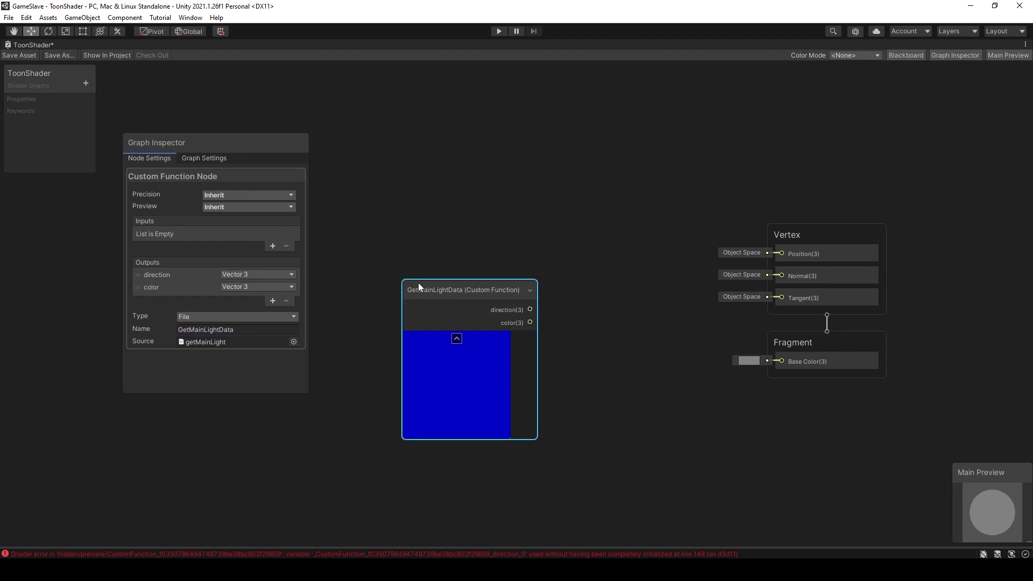
mouse_move(424, 293)
mouse_down()
mouse_move(383, 258)
mouse_move(346, 248)
mouse_up()
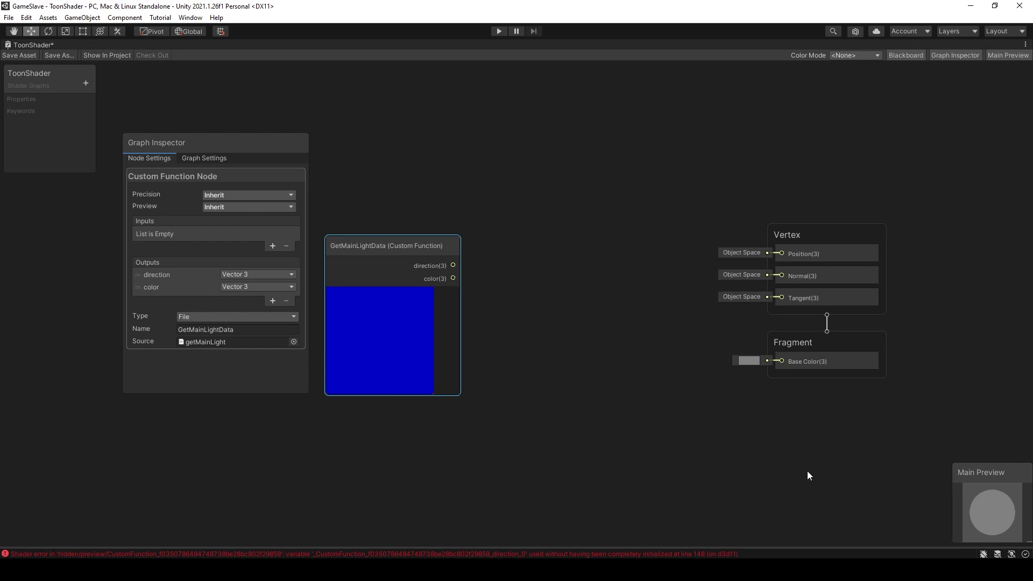
Add a Normal Vector node and arrange it beneath GetMainLightData
key(space)
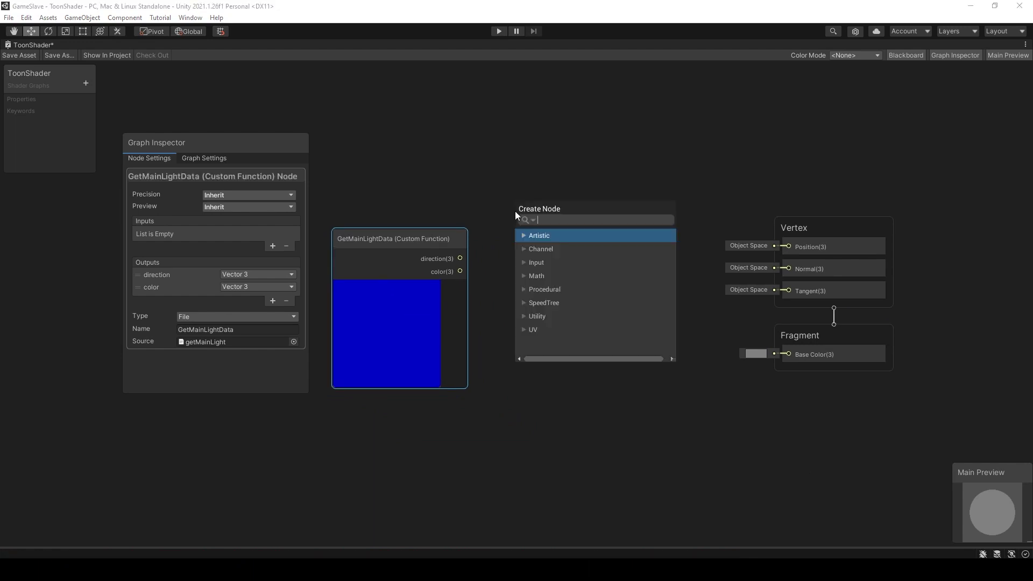
text(normal vec)
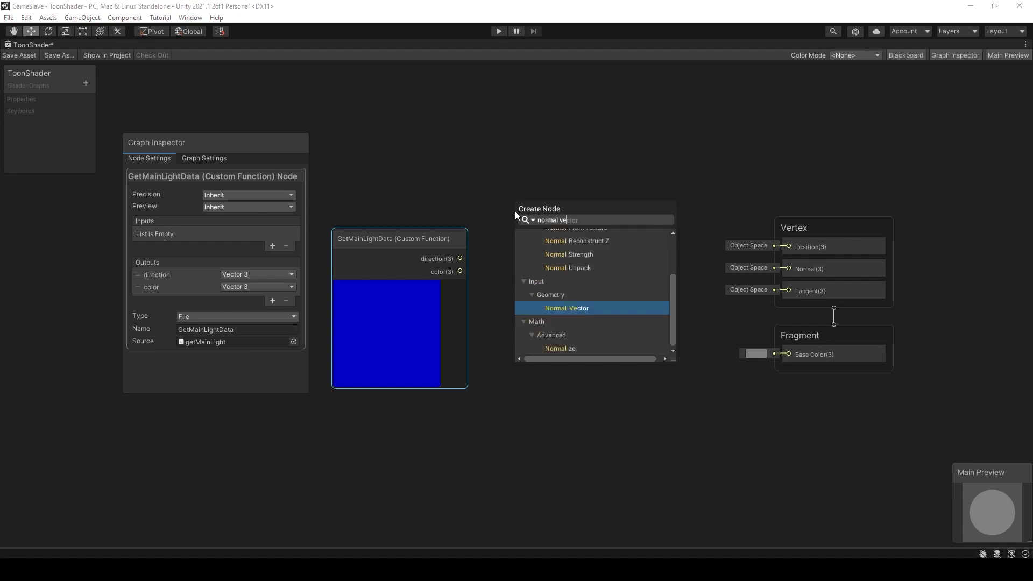
key(Return)
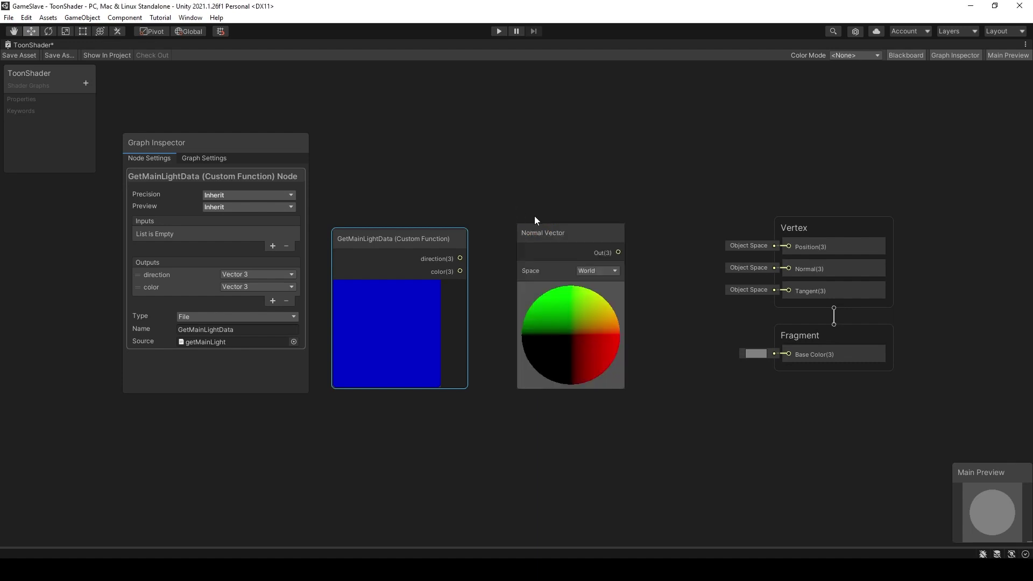
drag(573, 230, 256, 401)
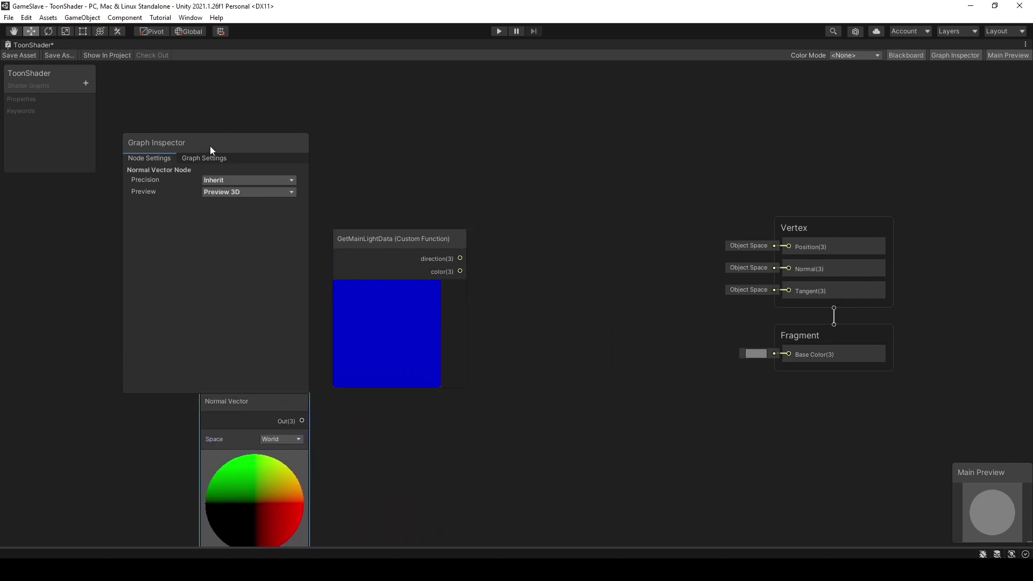
drag(210, 147, 930, 79)
drag(964, 328, 974, 151)
drag(392, 239, 180, 184)
drag(247, 402, 176, 357)
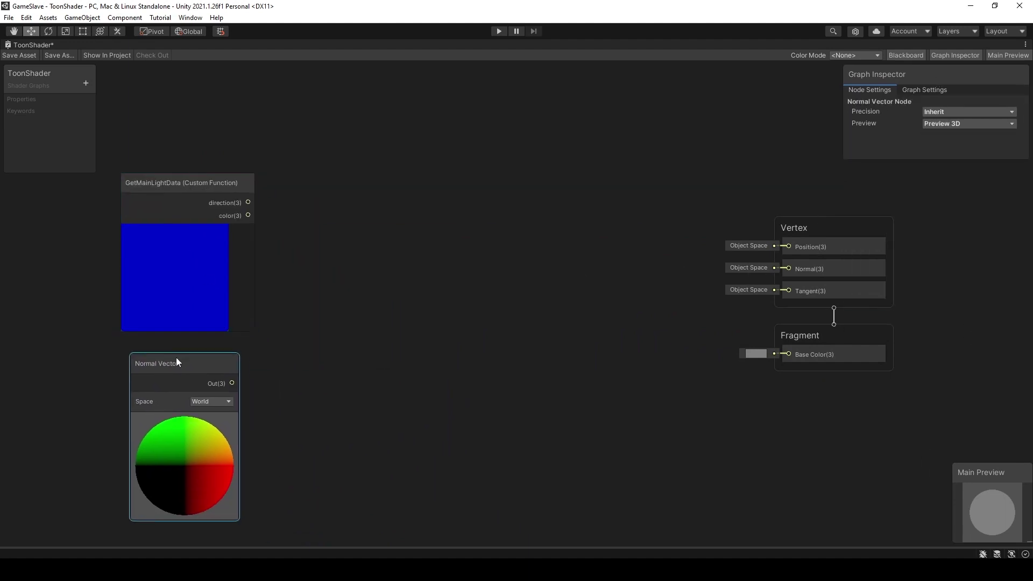
Add Normalize nodes fed by the light direction and by the Normal Vector output
drag(248, 202, 353, 247)
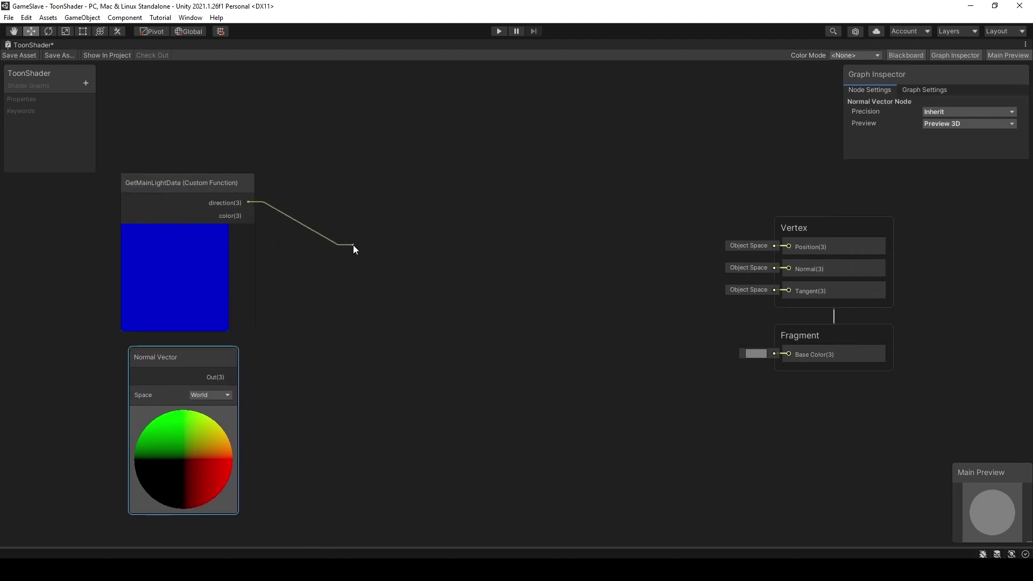
text(normalize)
key(Return)
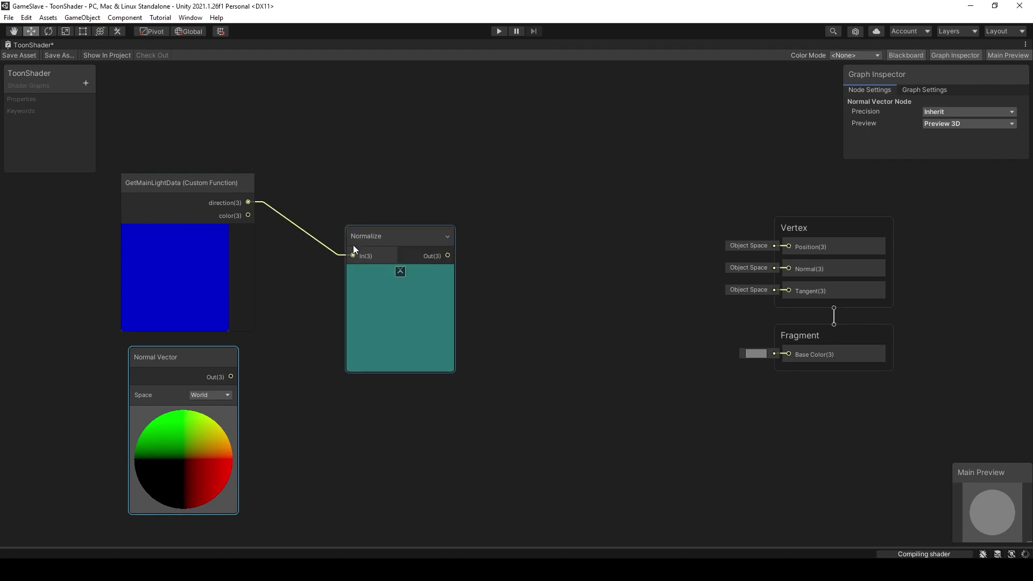
mouse_move(376, 239)
mouse_down()
mouse_move(347, 169)
mouse_move(329, 182)
mouse_up()
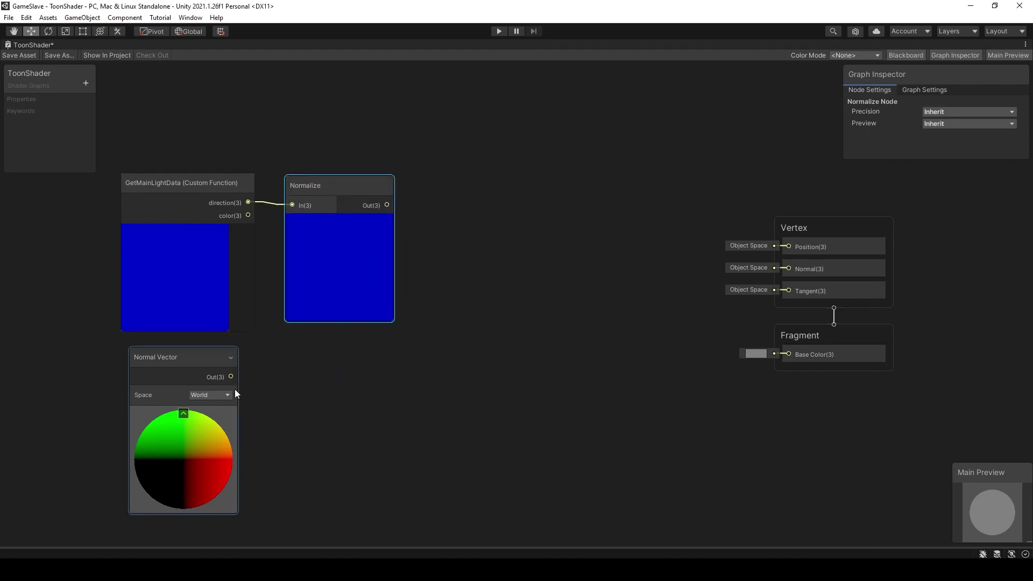
drag(231, 377, 292, 379)
text(normalize)
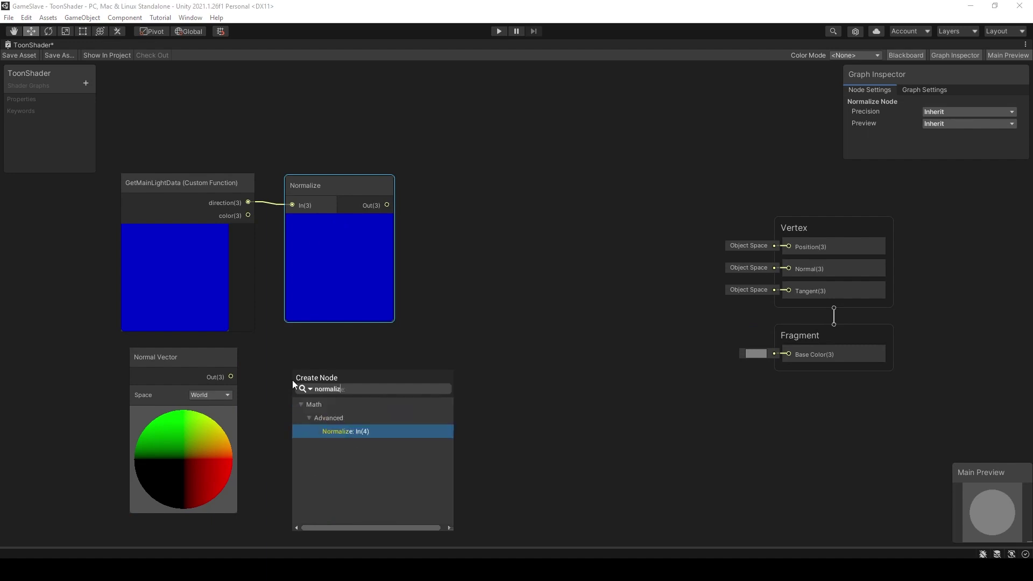
key(Return)
drag(311, 369, 307, 363)
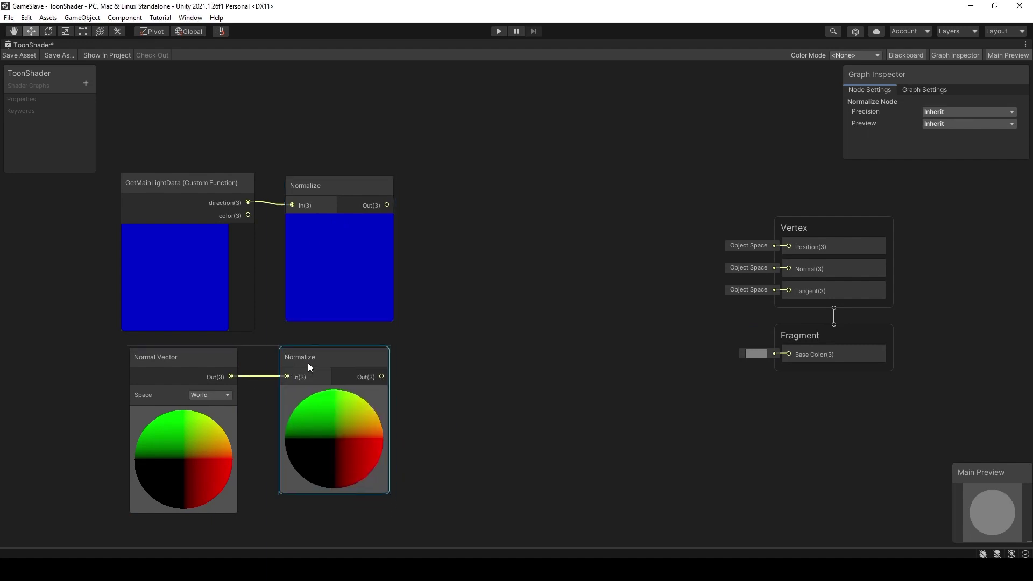
click(540, 366)
scroll(522, 348, down, 1)
Move the four light and normal nodes further left in the graph
click(370, 208)
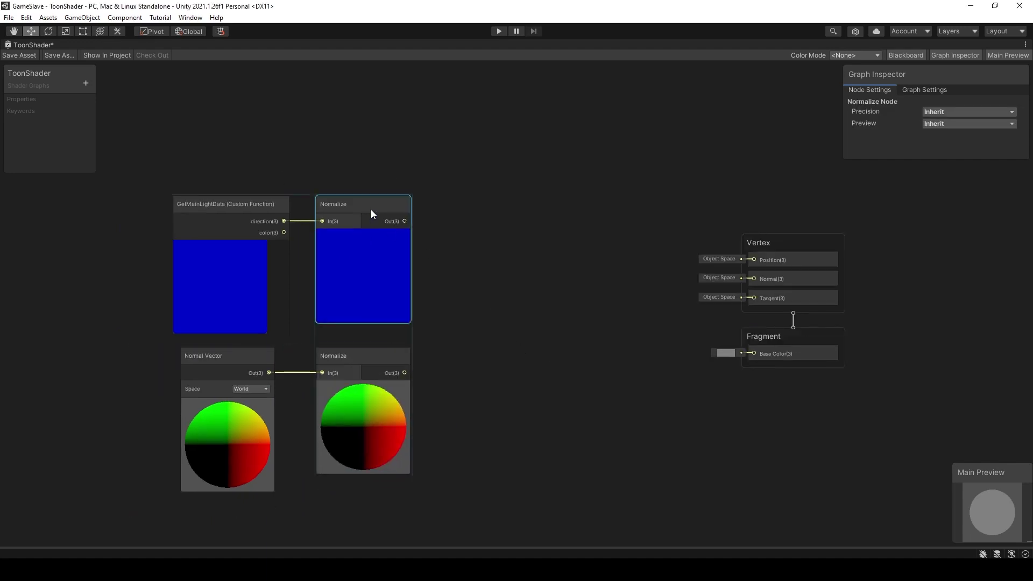
click(499, 224)
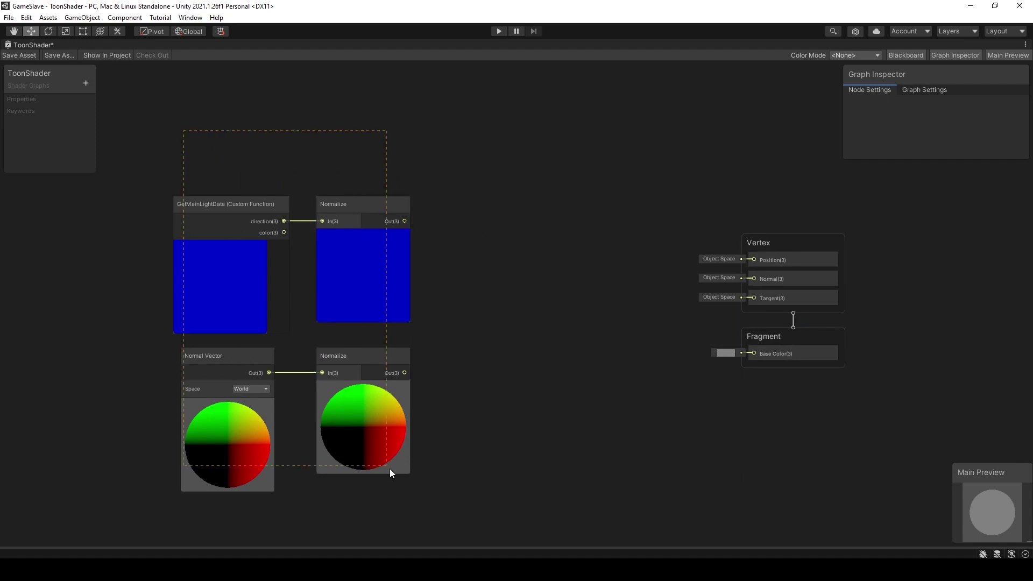
drag(389, 474, 388, 469)
scroll(385, 373, down, 1)
middle_drag(385, 373, 553, 374)
mouse_move(553, 374)
mouse_down()
mouse_move(369, 295)
mouse_move(306, 296)
mouse_up()
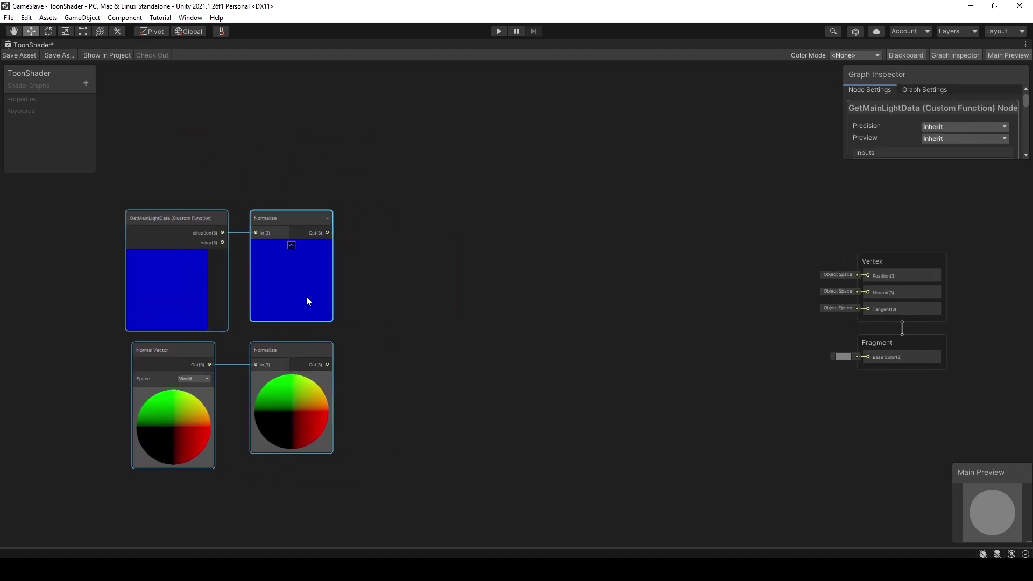
click(405, 296)
scroll(412, 293, up, 1)
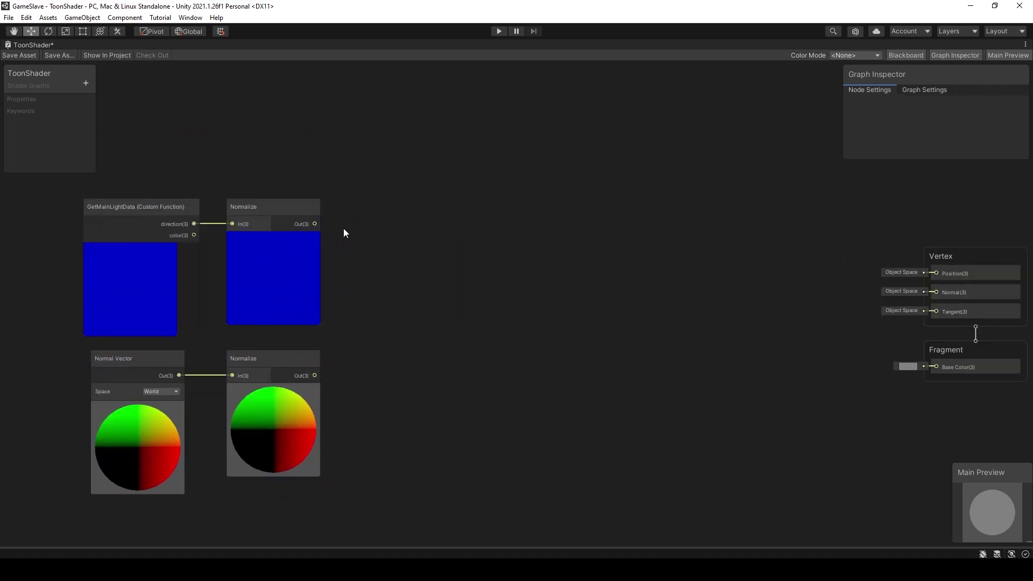
Add a Dot Product of the normalized light direction and normalized normal
drag(314, 224, 408, 271)
text(dot p)
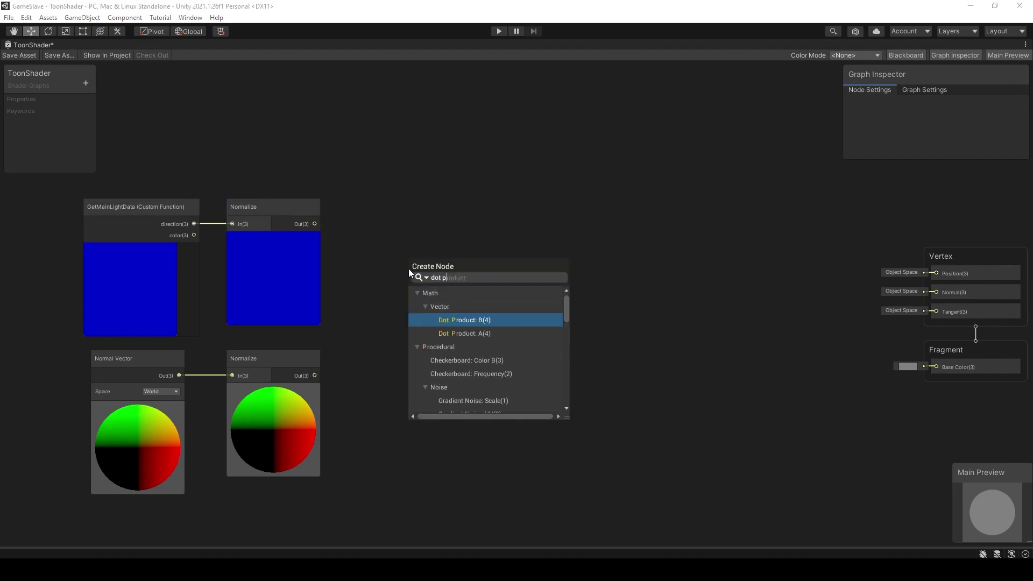
key(Down)
key(Return)
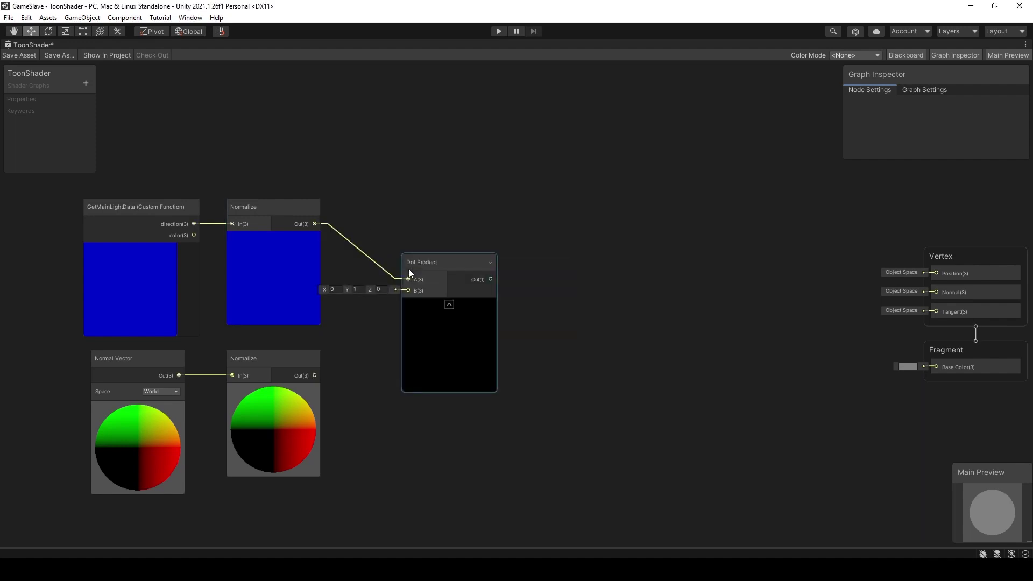
drag(429, 263, 450, 267)
mouse_move(316, 376)
mouse_down()
mouse_move(444, 282)
mouse_move(560, 270)
mouse_up()
Clamp the dot product at zero with a Maximum node
text(maxi)
key(Return)
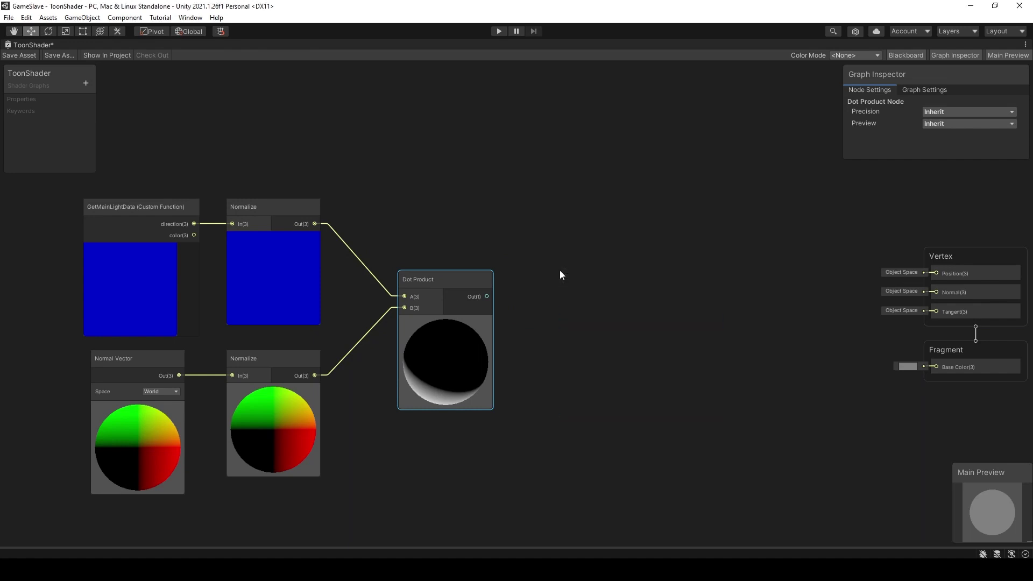
drag(579, 263, 564, 278)
Swing the blue vector u around v in the dot product diagram, ending at 0.51
click(622, 251)
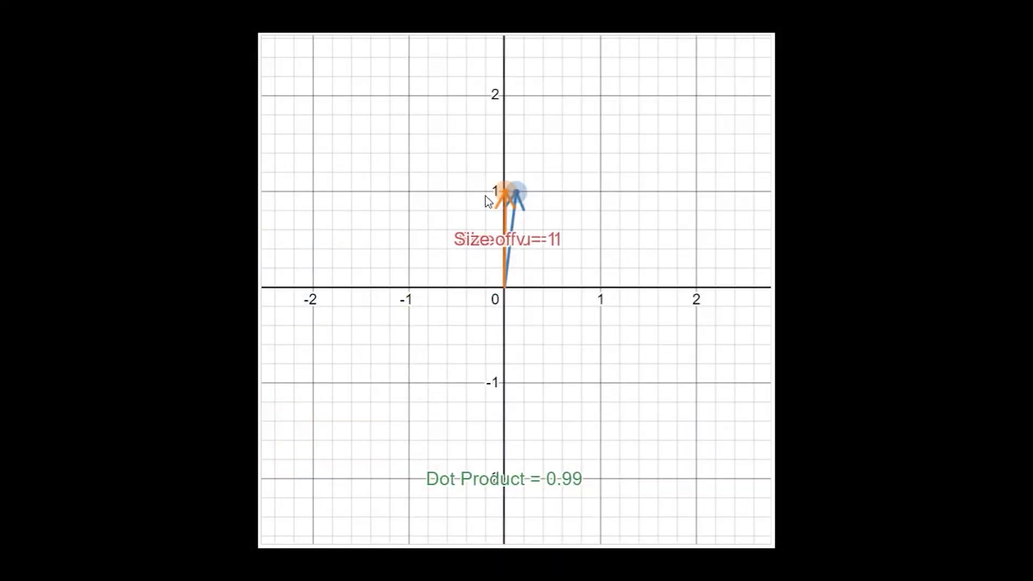
mouse_move(526, 192)
mouse_down()
mouse_move(624, 258)
mouse_move(637, 294)
mouse_move(597, 395)
mouse_move(565, 422)
mouse_move(502, 432)
mouse_up()
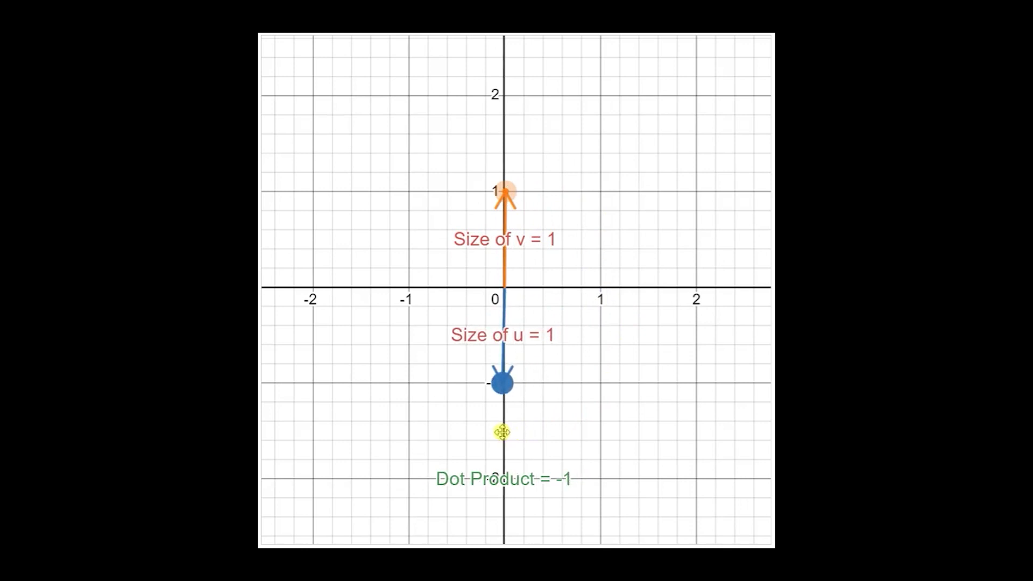
mouse_move(502, 432)
mouse_down()
mouse_move(434, 419)
mouse_move(409, 394)
mouse_move(362, 261)
mouse_move(370, 205)
mouse_up()
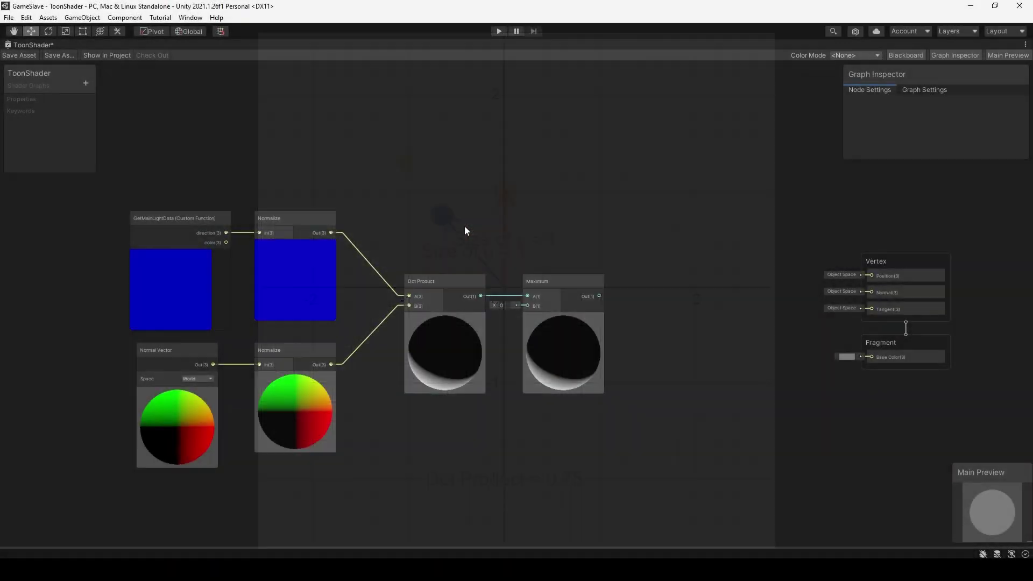
Create a Float shader property named Range and place it in the graph
key(space)
text(float)
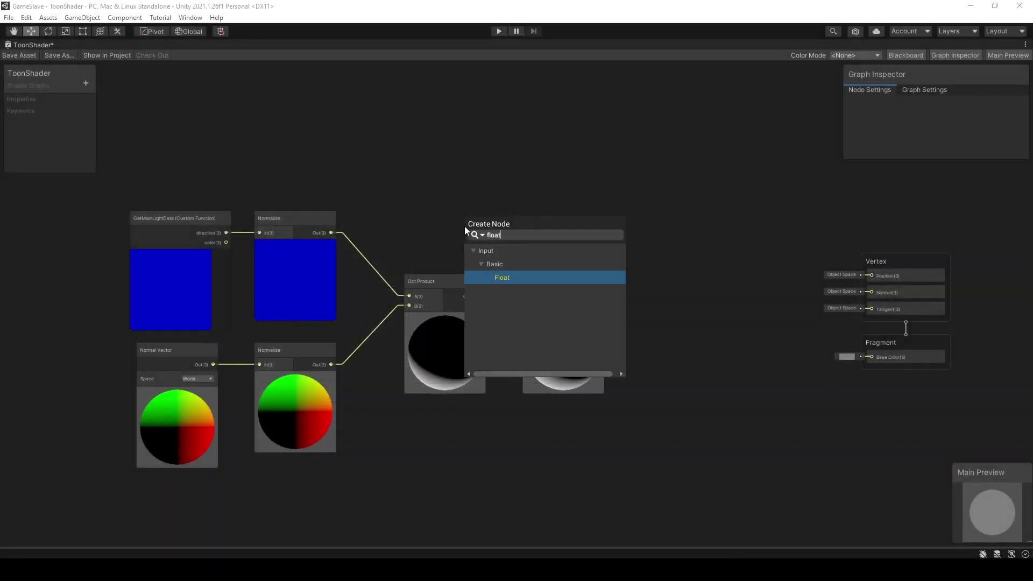
key(Return)
click(465, 214)
right_click(465, 214)
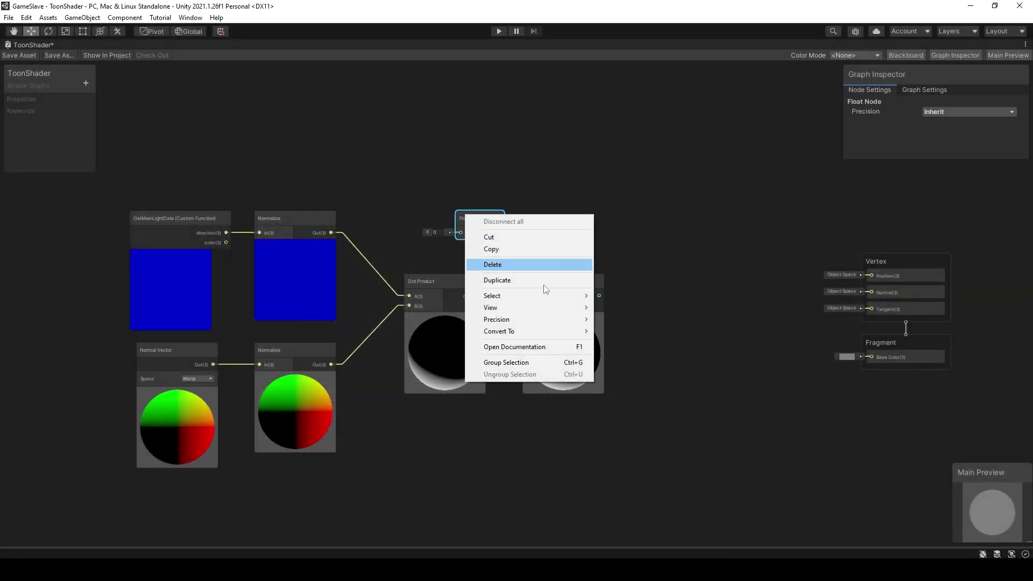
mouse_move(516, 331)
click(619, 354)
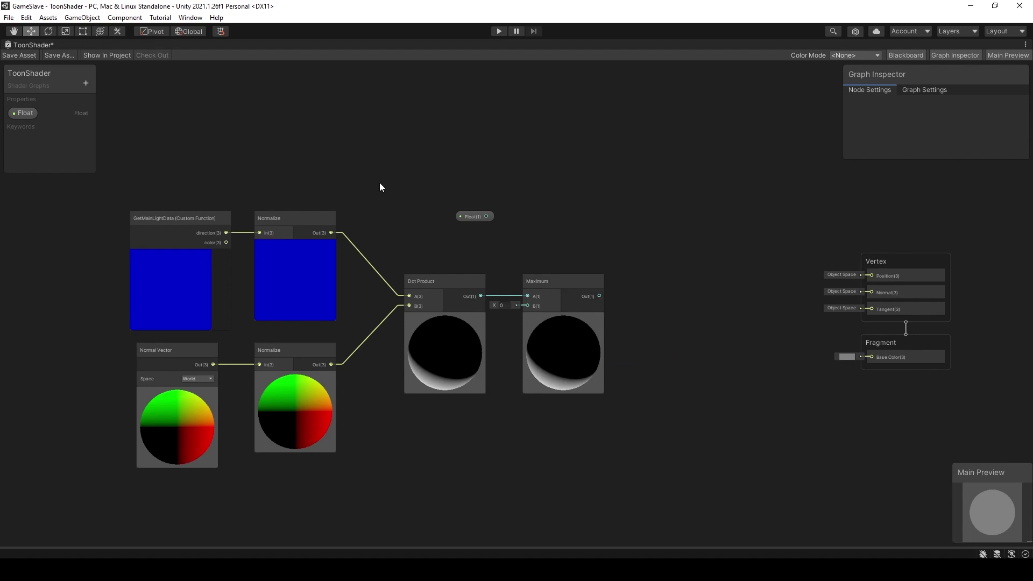
click(27, 115)
drag(886, 157, 894, 224)
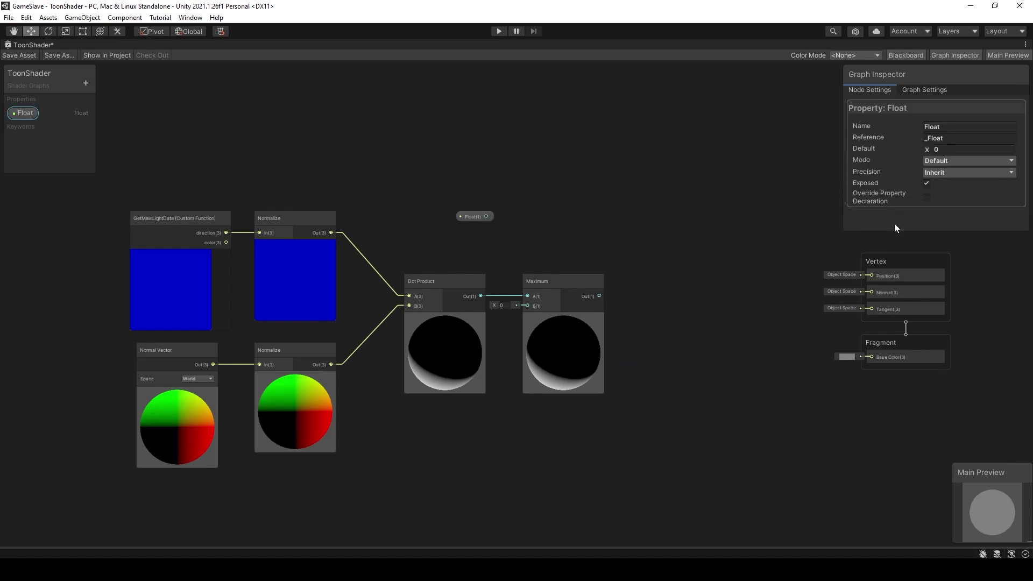
click(953, 123)
text(nge)
key(Return)
click(712, 170)
drag(463, 219, 637, 366)
Add a Divide node after Maximum beside Range, with Range defaulting to 1
key(space)
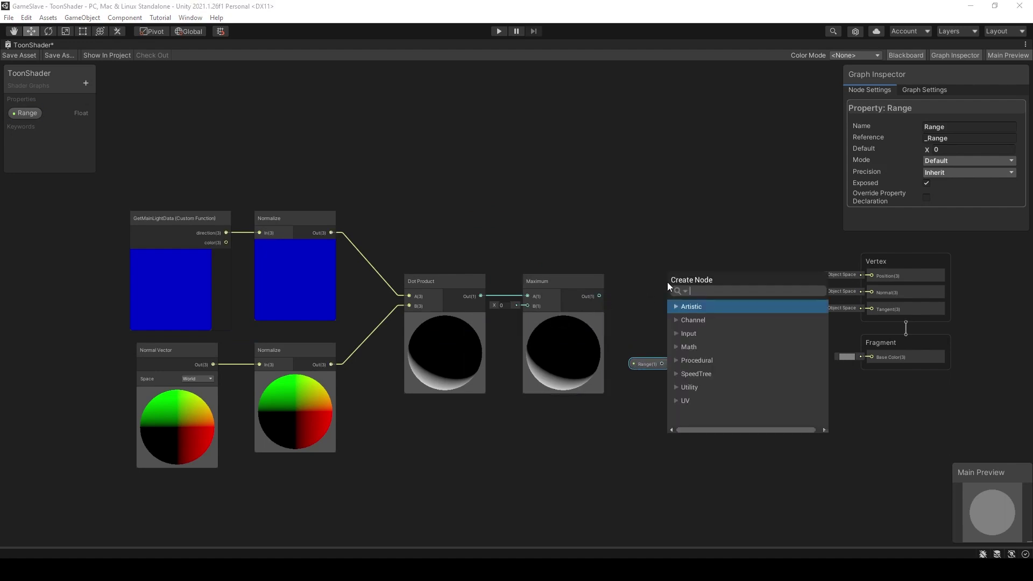
text(divi)
key(Return)
click(701, 285)
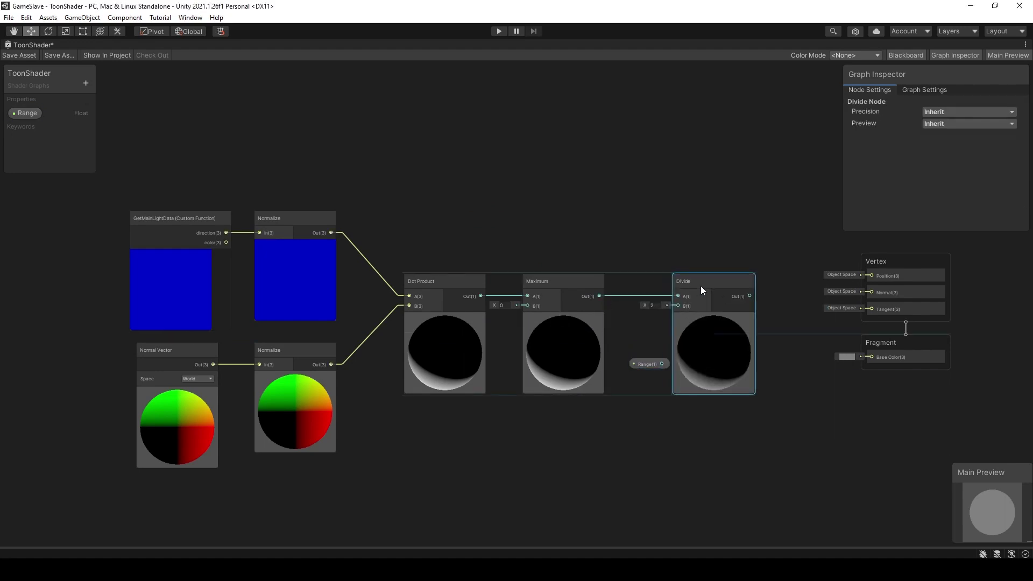
mouse_move(648, 366)
mouse_down()
mouse_move(638, 347)
mouse_move(678, 306)
mouse_up()
click(957, 149)
text(1)
click(732, 204)
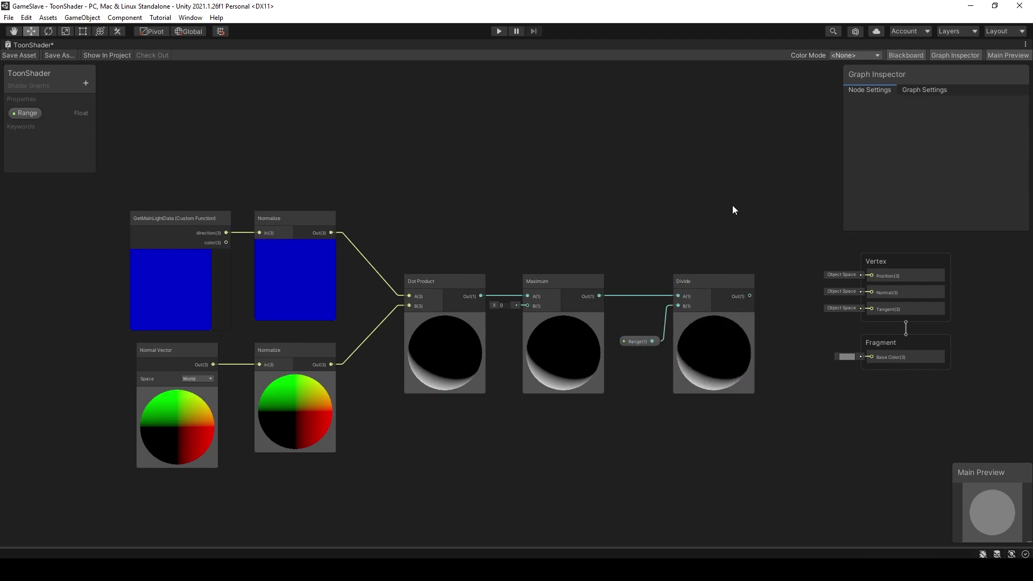
Connect the Divide output to Base Color and restore the full editor layout
drag(750, 296, 770, 295)
drag(853, 353, 860, 353)
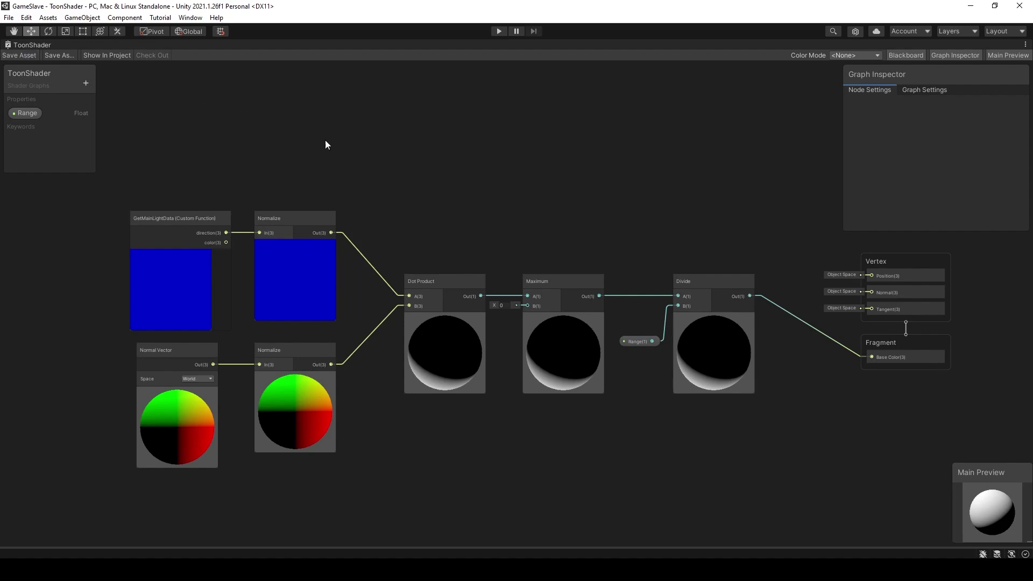
key(shift+space)
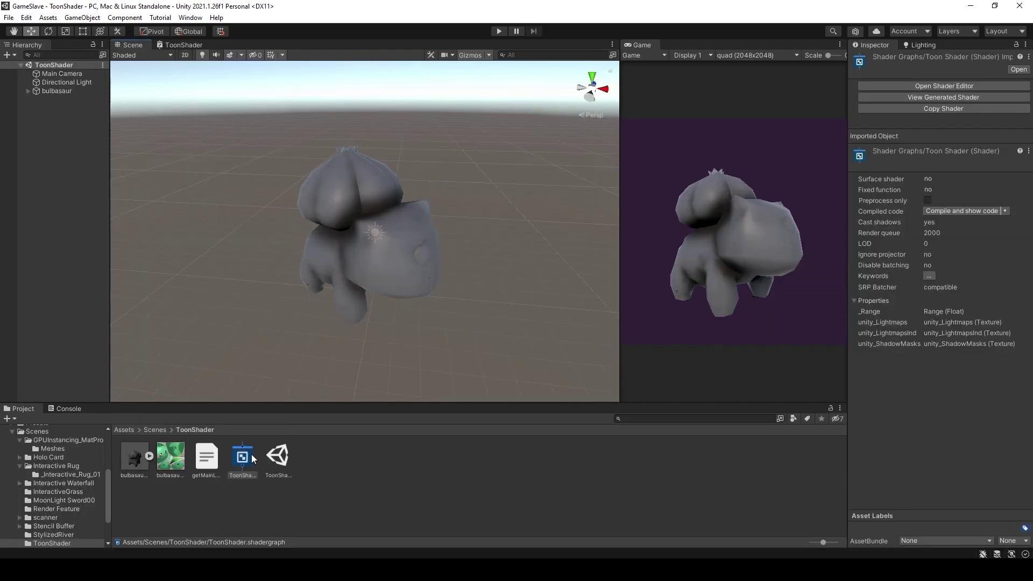
Create a ToonShader material and apply it to Bulbasaur's meshes
right_click(253, 459)
mouse_move(353, 187)
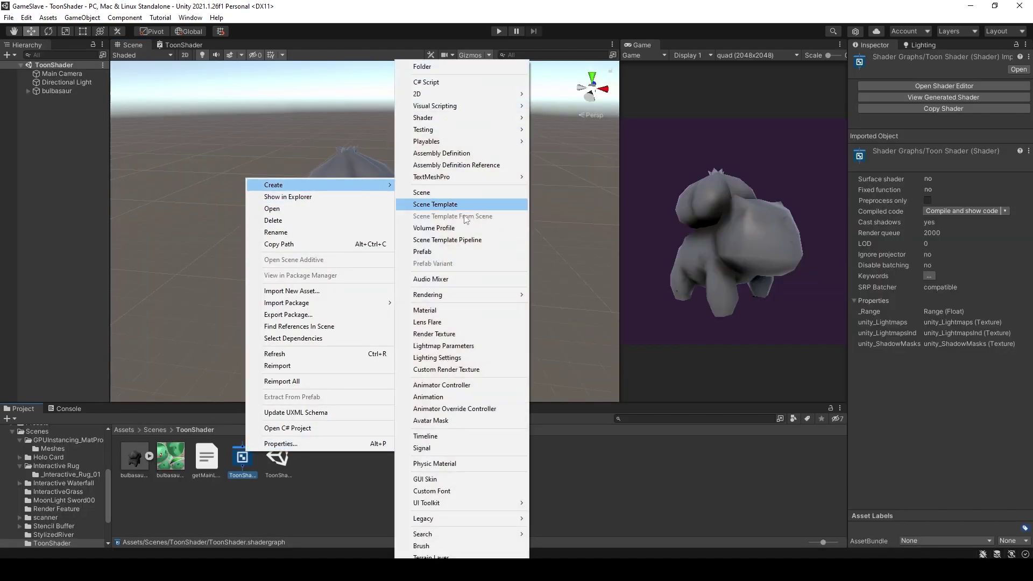
click(506, 311)
text(ToonSha)
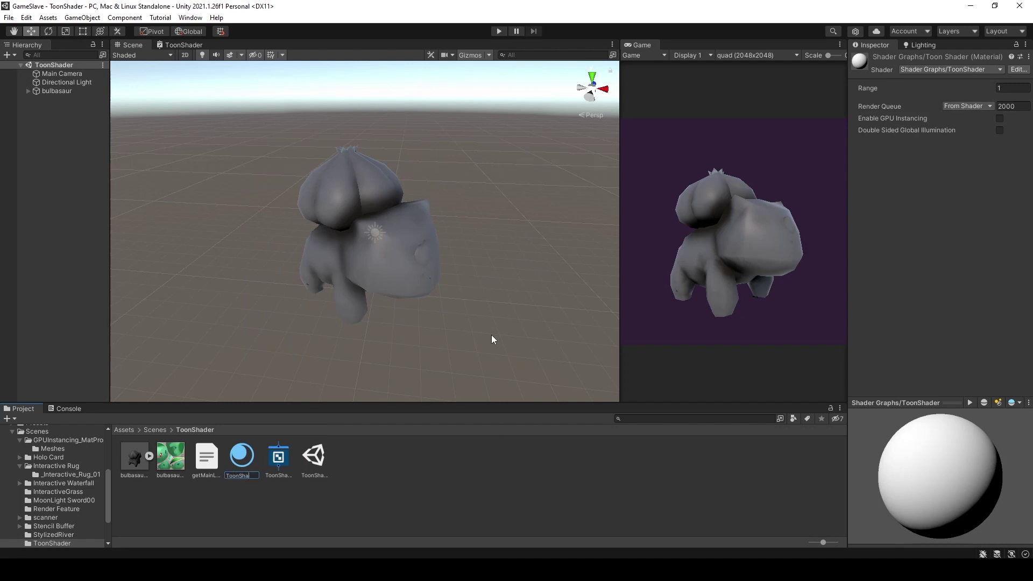
key(Return)
key(ctrl+z)
key(f)
key(e)
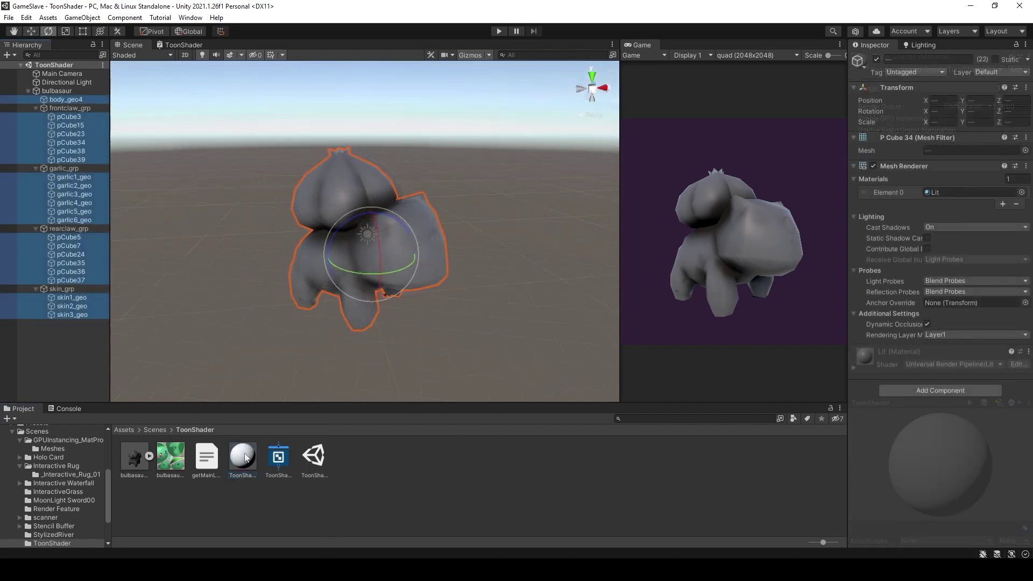
drag(244, 457, 933, 192)
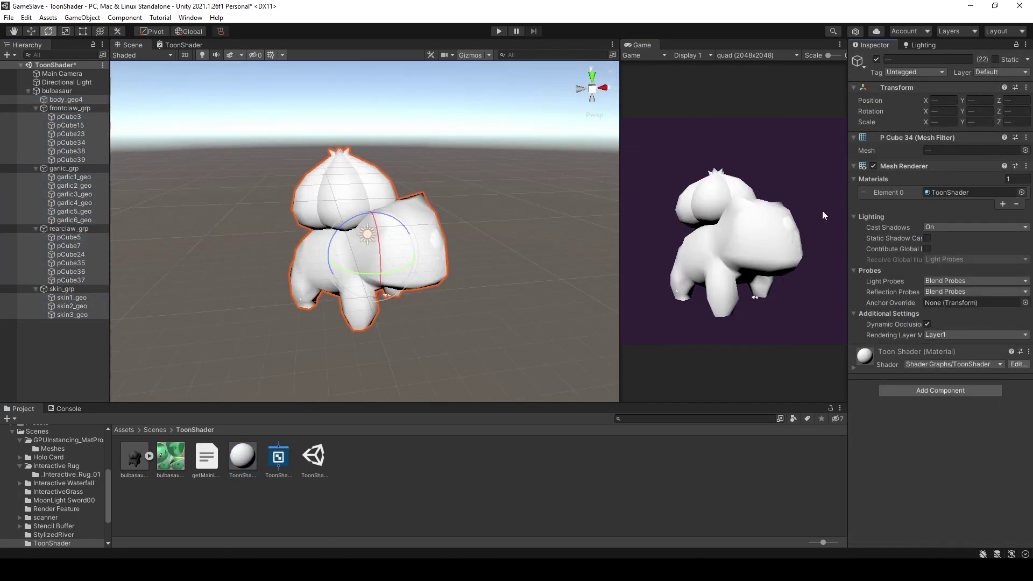
Rotate the directional light and lower the ToonShader material's Range value
click(29, 91)
click(67, 81)
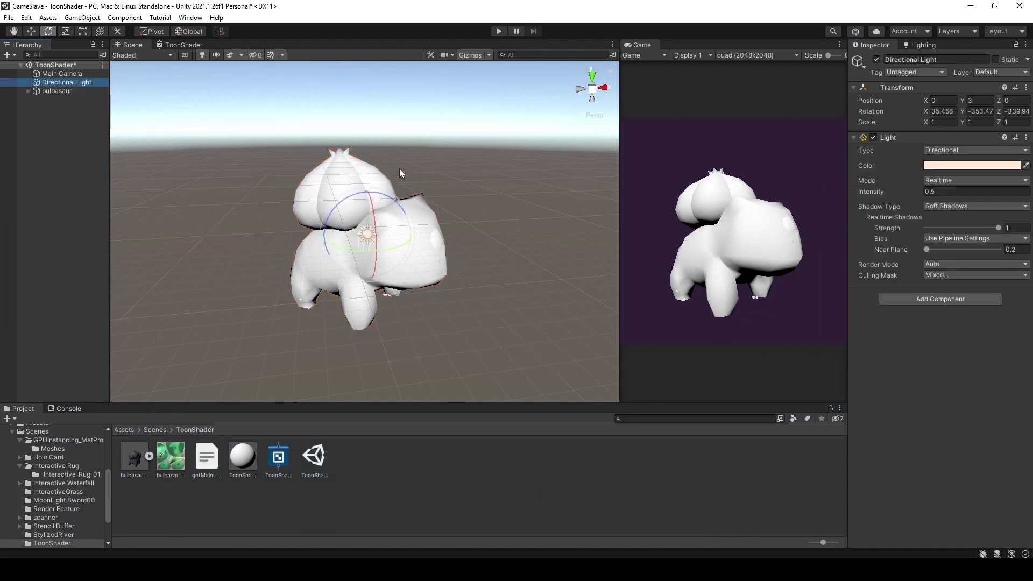
mouse_move(376, 239)
mouse_down()
mouse_move(350, 213)
mouse_move(406, 248)
mouse_up()
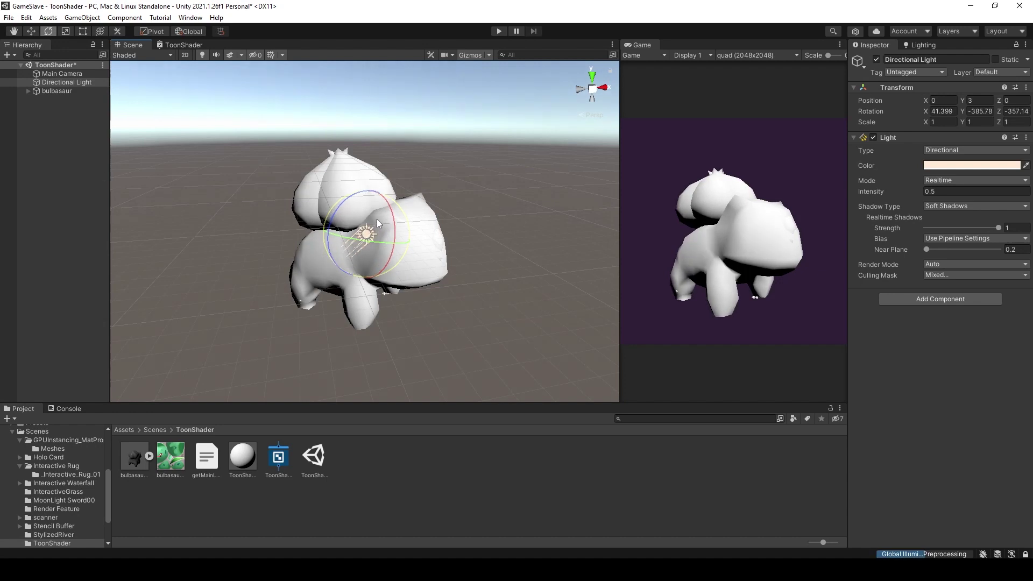
click(243, 456)
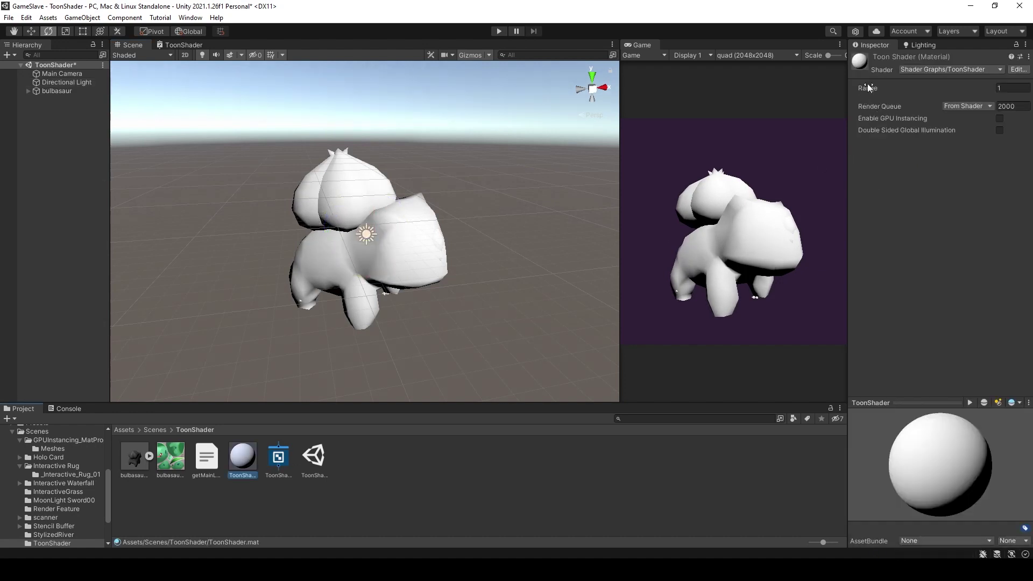
mouse_move(867, 83)
mouse_down()
mouse_move(858, 97)
mouse_move(880, 101)
mouse_move(864, 102)
mouse_up()
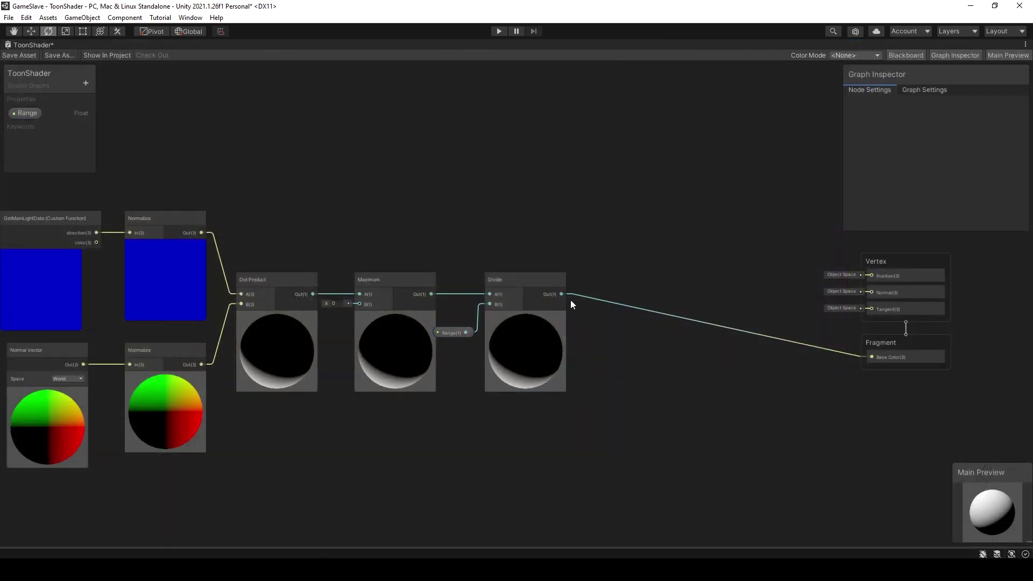
Insert a Floor node between Divide and Base Color, then save the shader graph
mouse_move(857, 359)
mouse_down()
mouse_move(639, 283)
mouse_move(605, 289)
mouse_up()
text(floo)
key(Return)
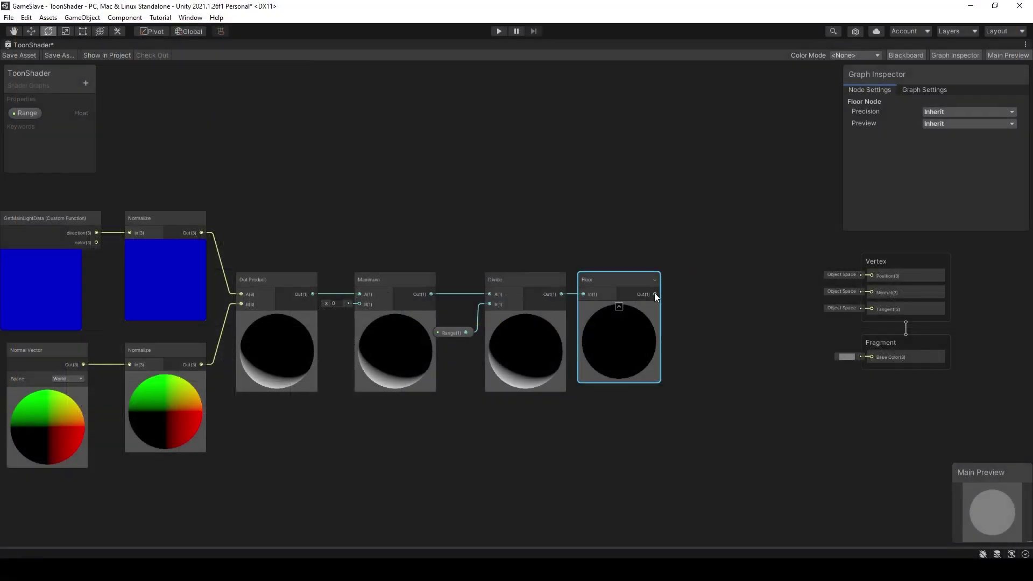
drag(654, 294, 871, 357)
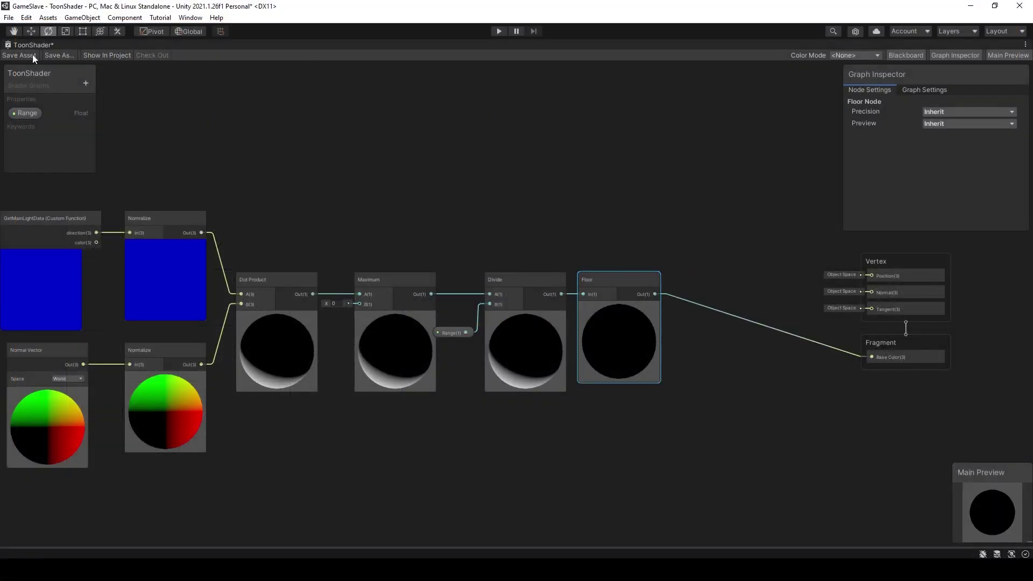
click(15, 57)
Back in the Scene view, drop the ToonShader Range to 0.18 for thin shadows
key(shift+space)
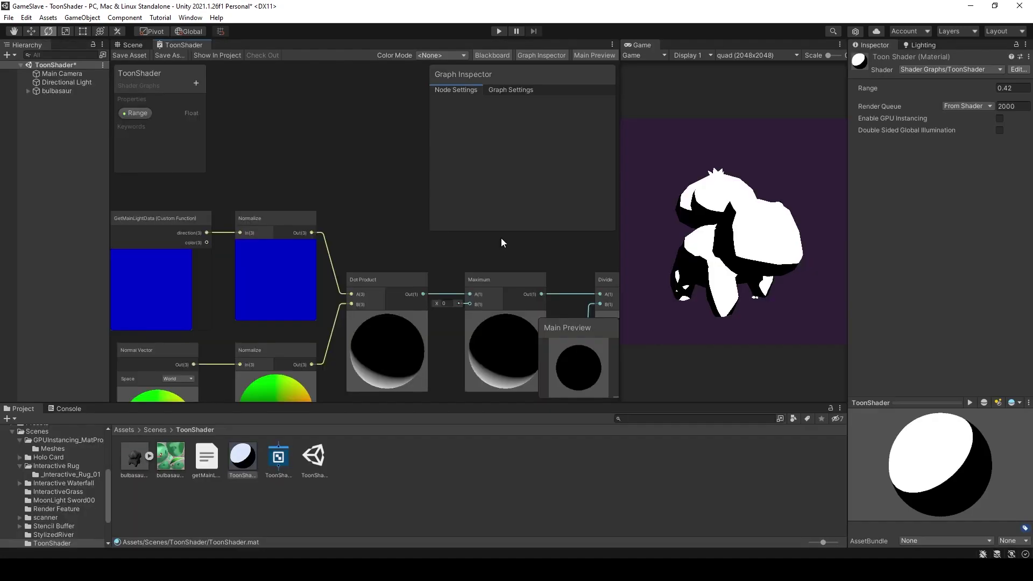
click(133, 45)
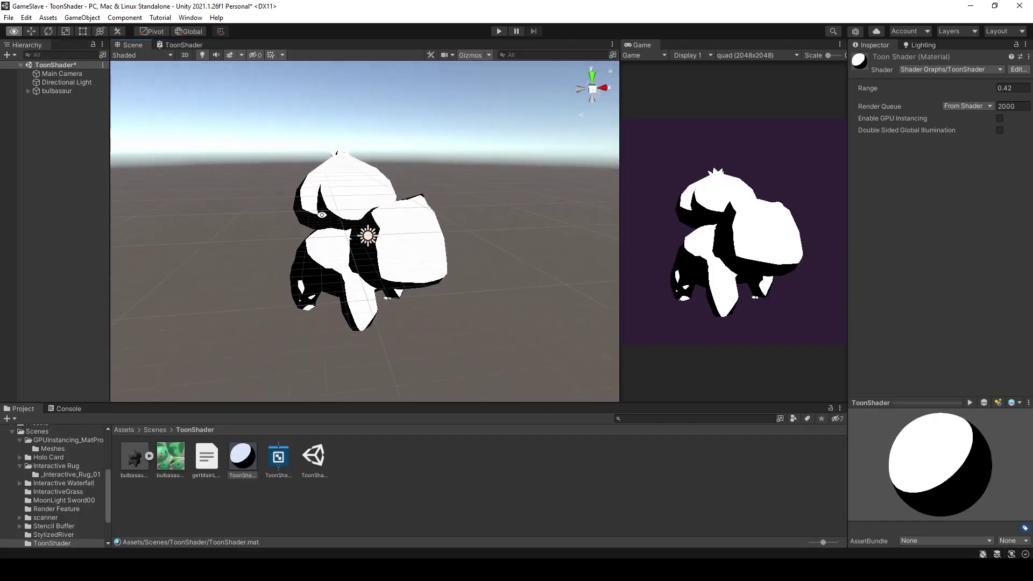
alt+drag(355, 232, 333, 236)
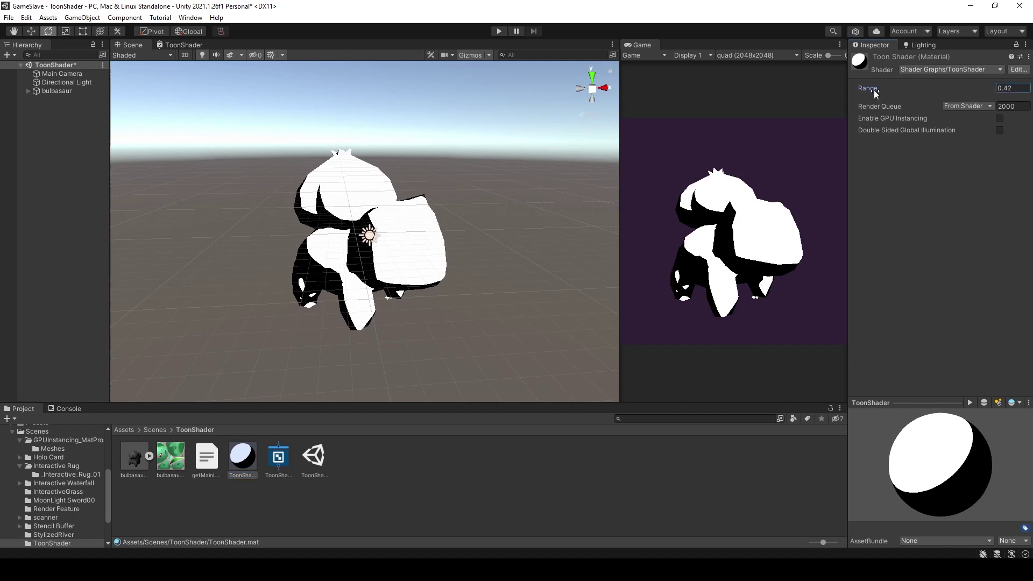
drag(873, 89, 879, 97)
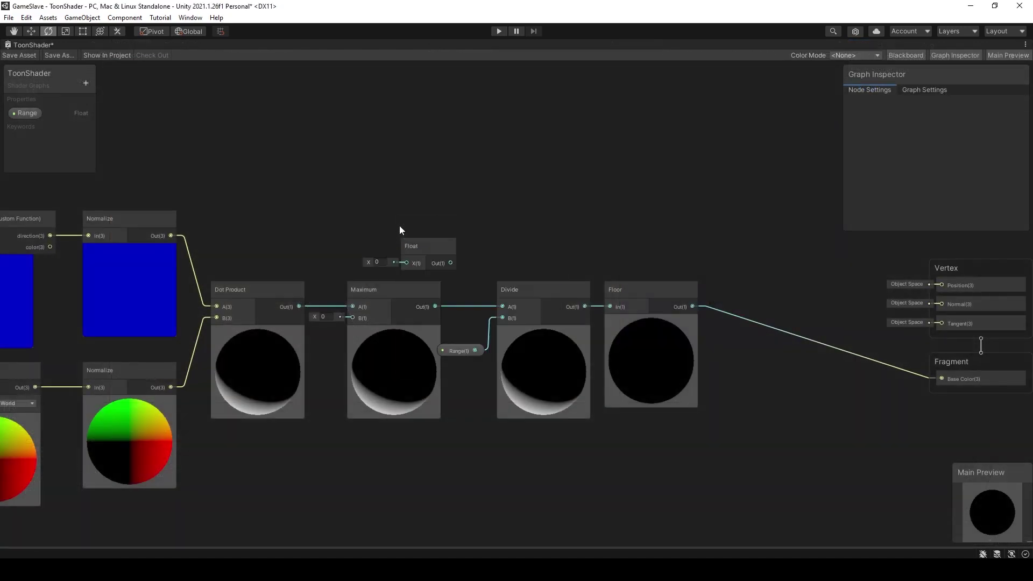
Convert the new Float node into a Brightness property
right_click(680, 428)
mouse_move(715, 377)
click(837, 401)
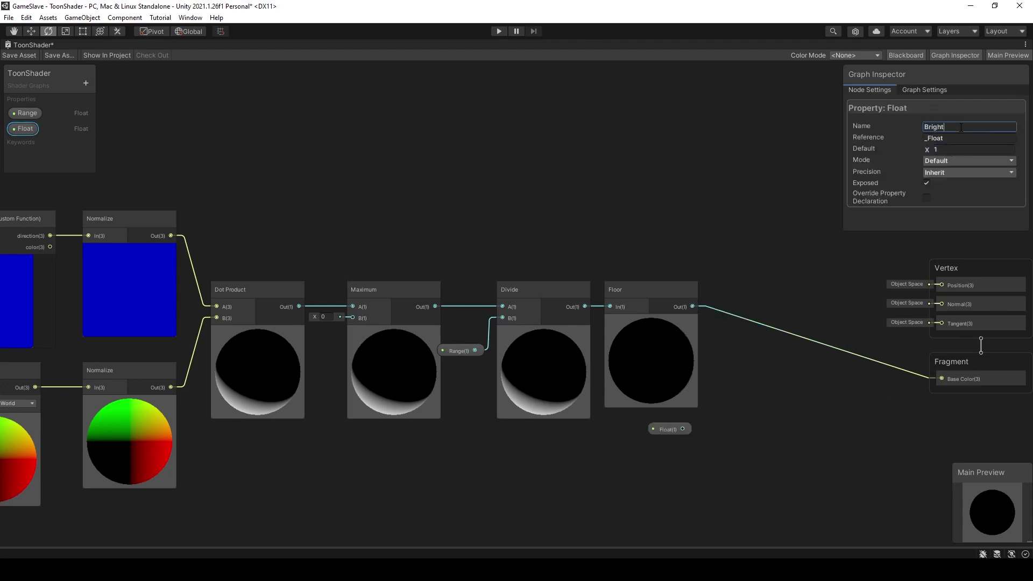
click(740, 365)
Add Floor and Brightness with an Add node and feed the sum into Base Color
key(space)
text(add)
key(Return)
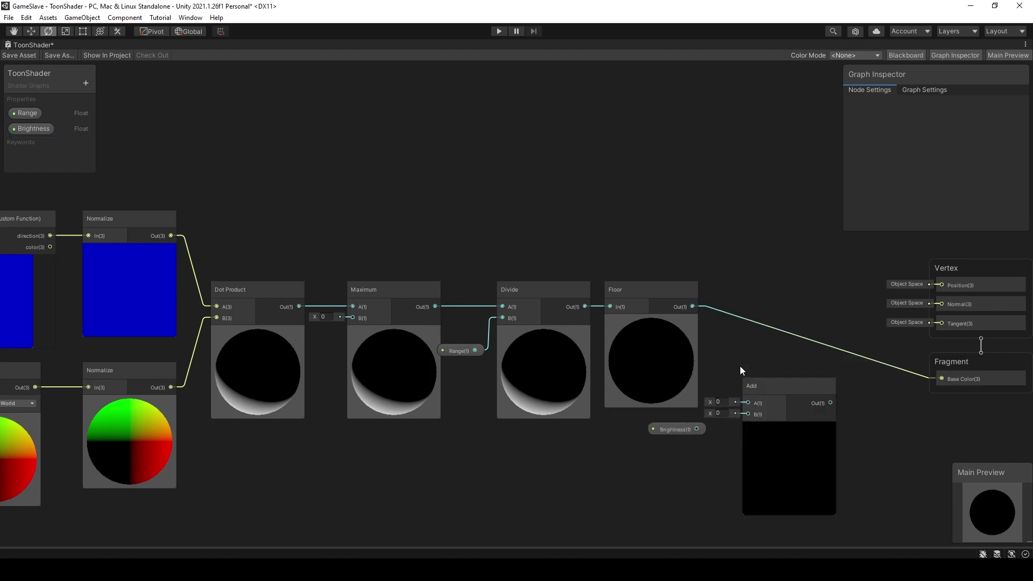
mouse_move(768, 393)
mouse_down()
mouse_move(788, 356)
mouse_move(788, 317)
mouse_up()
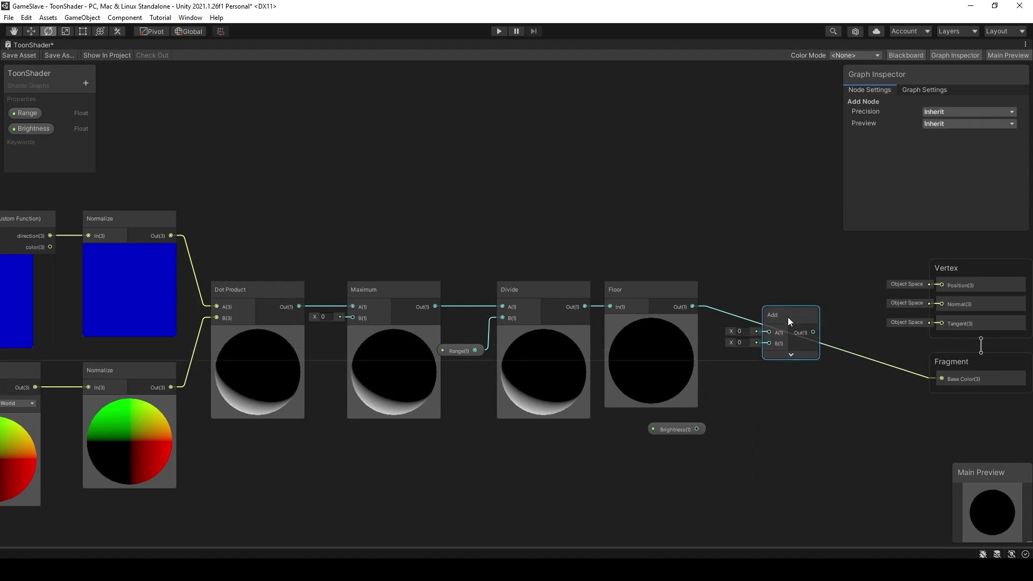
drag(934, 377, 778, 333)
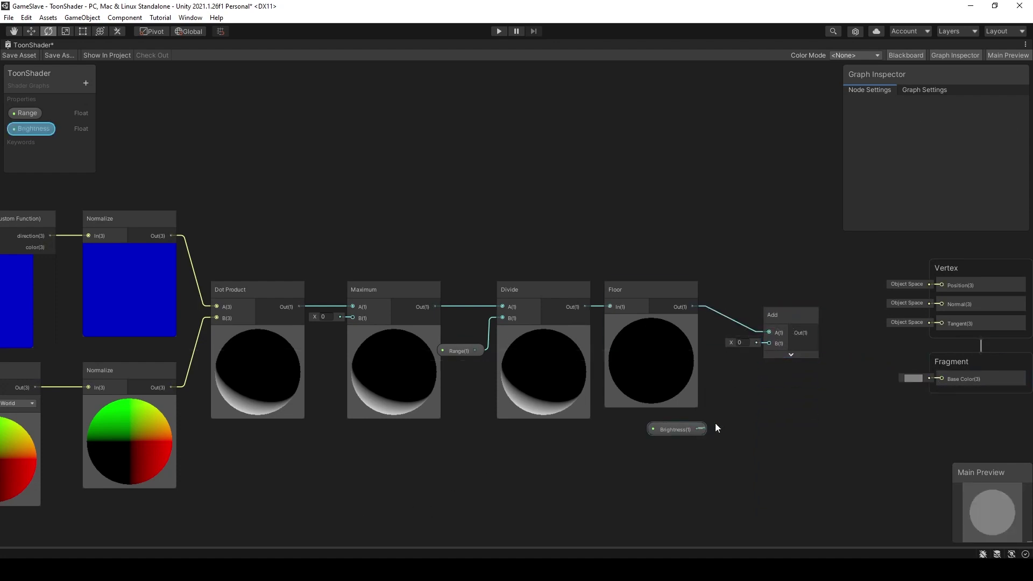
mouse_move(697, 429)
mouse_down()
mouse_move(769, 343)
mouse_move(733, 373)
mouse_up()
drag(798, 322, 808, 322)
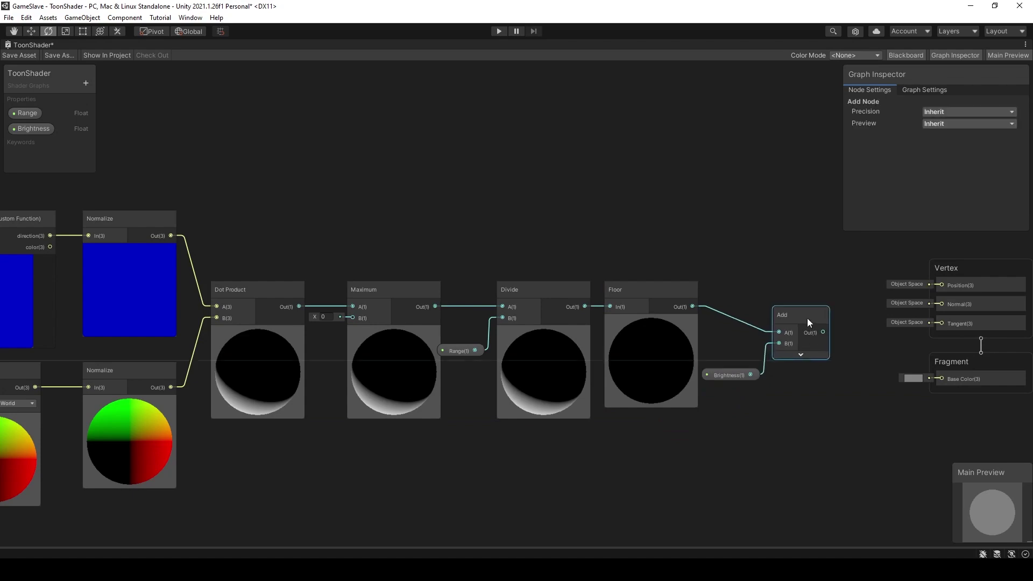
drag(911, 377, 942, 378)
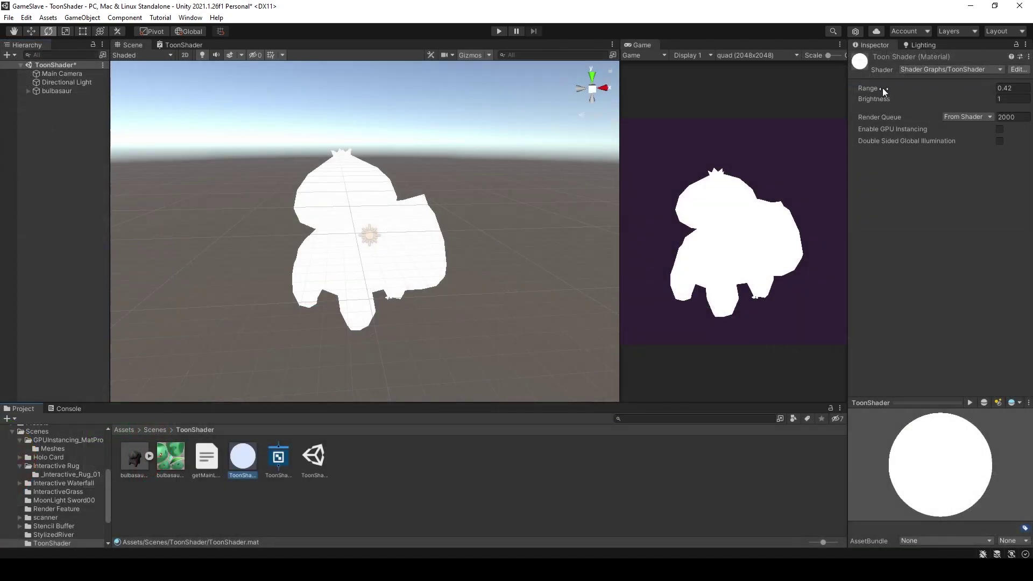
Lower Brightness to 0.15 and rotate the directional light
mouse_move(883, 99)
mouse_down()
mouse_move(861, 102)
mouse_move(869, 92)
mouse_move(887, 103)
mouse_move(879, 101)
mouse_up()
click(369, 235)
drag(350, 205, 331, 226)
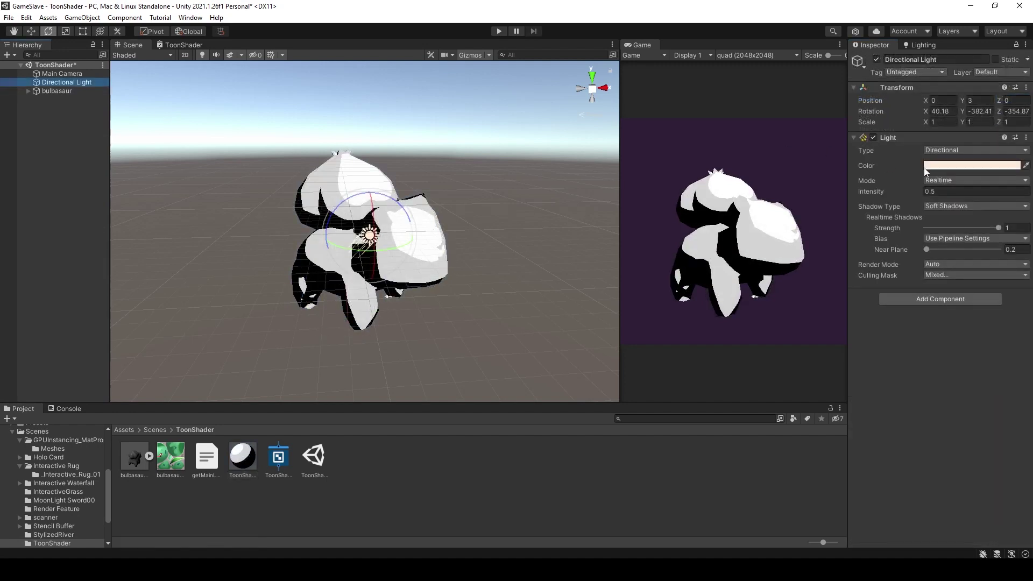
Colour the directional light yellow (FFCD09) and re-angle it to shift the bands
click(925, 166)
click(989, 222)
mouse_move(966, 200)
mouse_down()
mouse_move(999, 257)
mouse_move(1001, 216)
mouse_up()
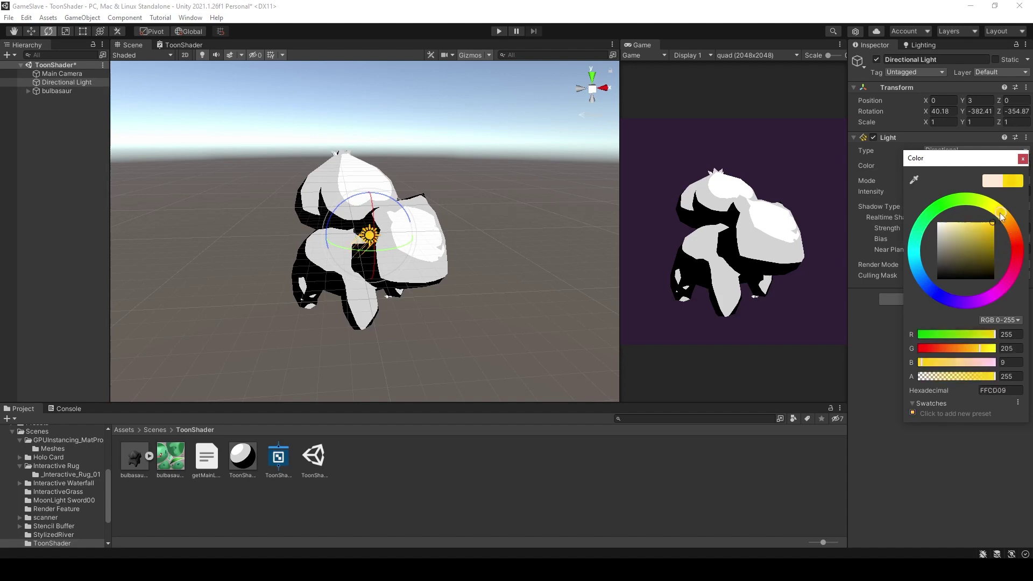
click(379, 231)
mouse_move(378, 231)
mouse_down()
mouse_move(374, 242)
mouse_move(388, 226)
mouse_up()
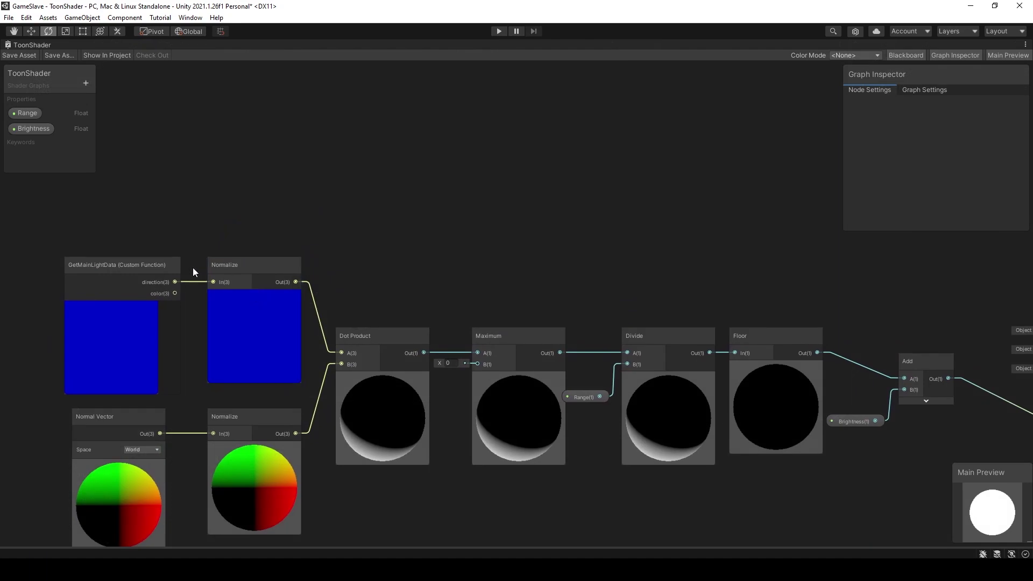
Create a Multiply node from the GetMainLightData light colour output
drag(164, 266, 163, 171)
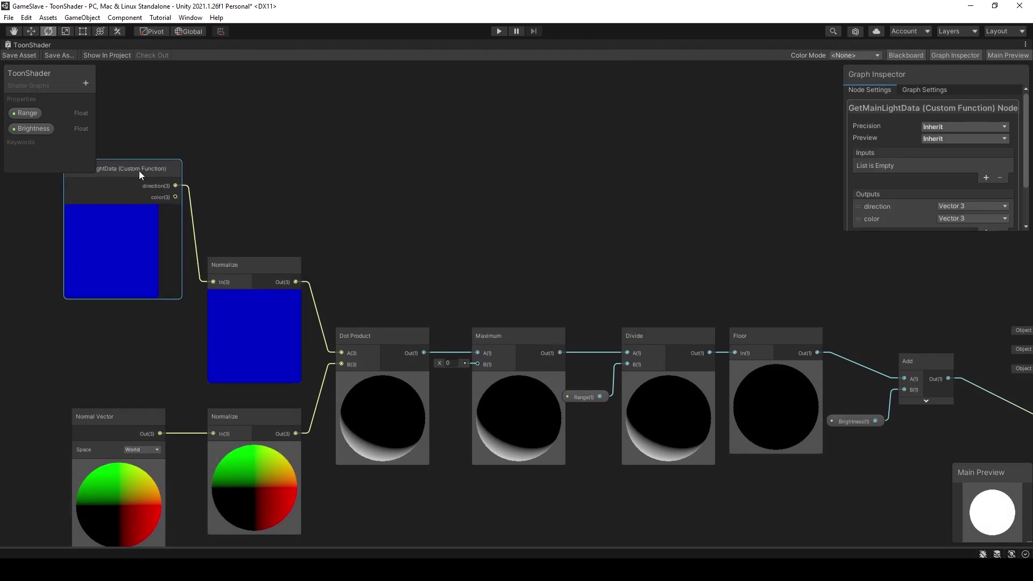
middle_drag(164, 185, 252, 209)
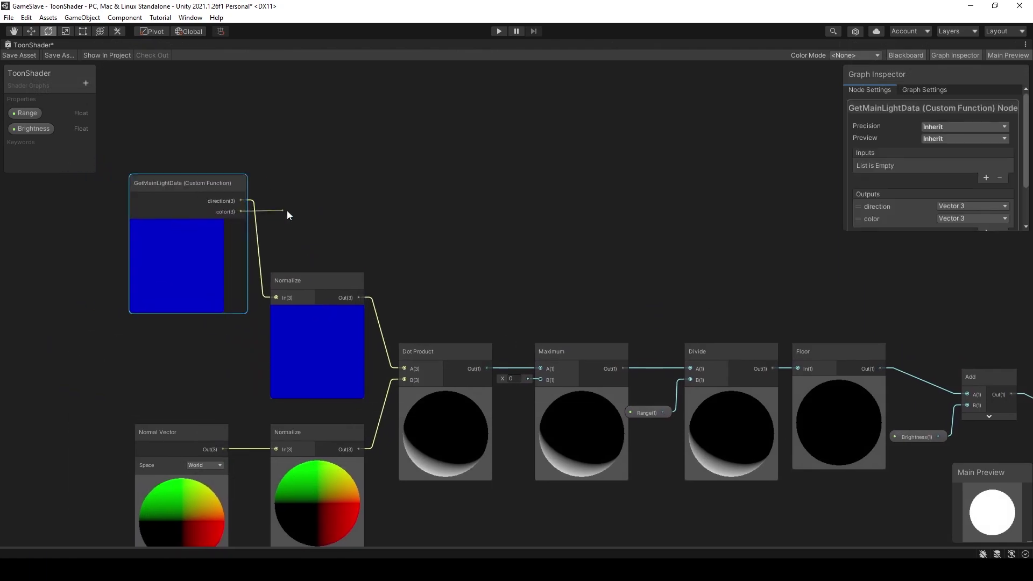
drag(717, 208, 732, 212)
text(multiply)
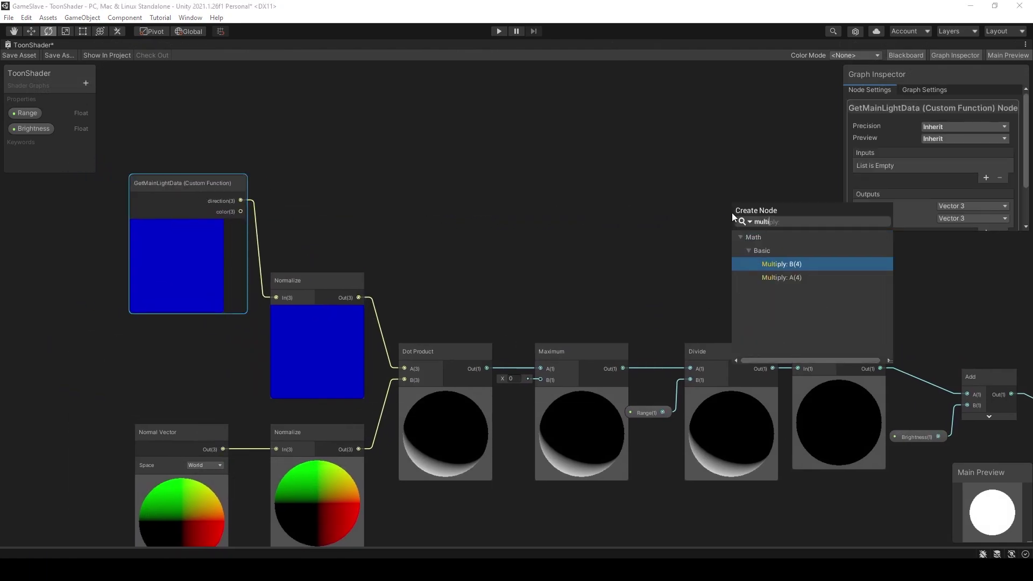
key(Return)
Wire Floor into Multiply B and the Multiply output into the Brightness Add's A input
key(a)
drag(547, 241, 757, 233)
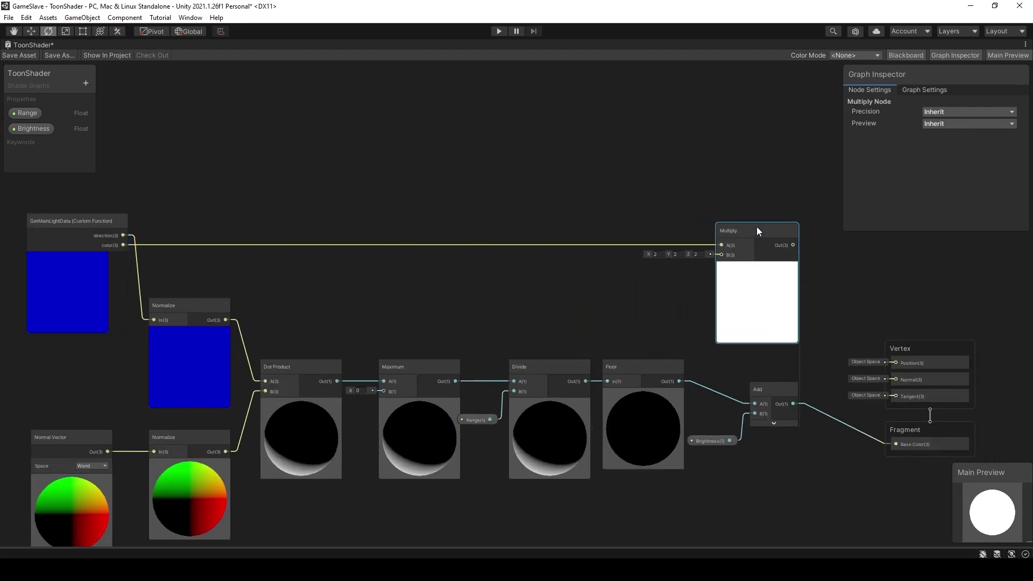
drag(753, 404, 721, 260)
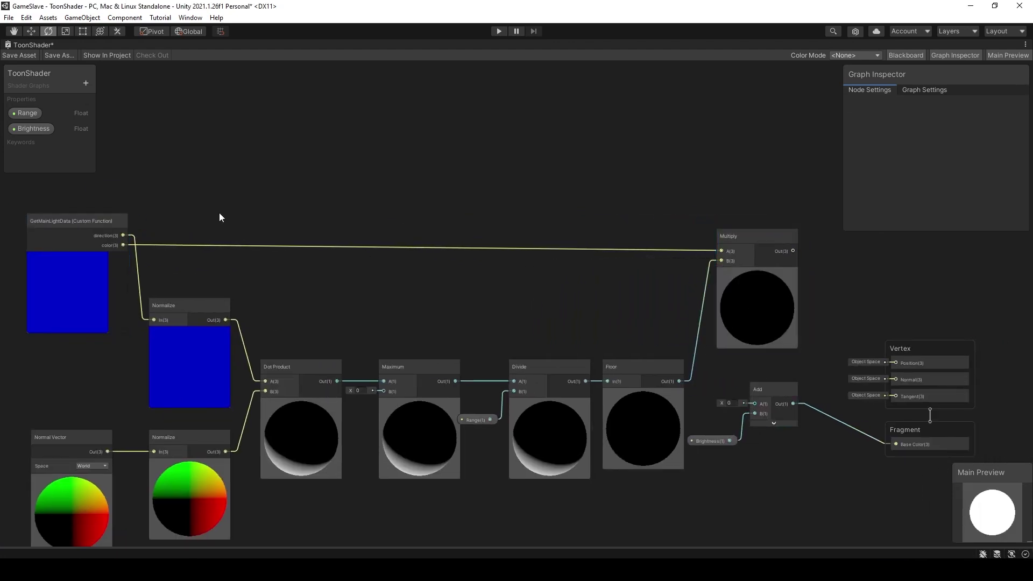
drag(720, 539, 715, 312)
click(677, 405)
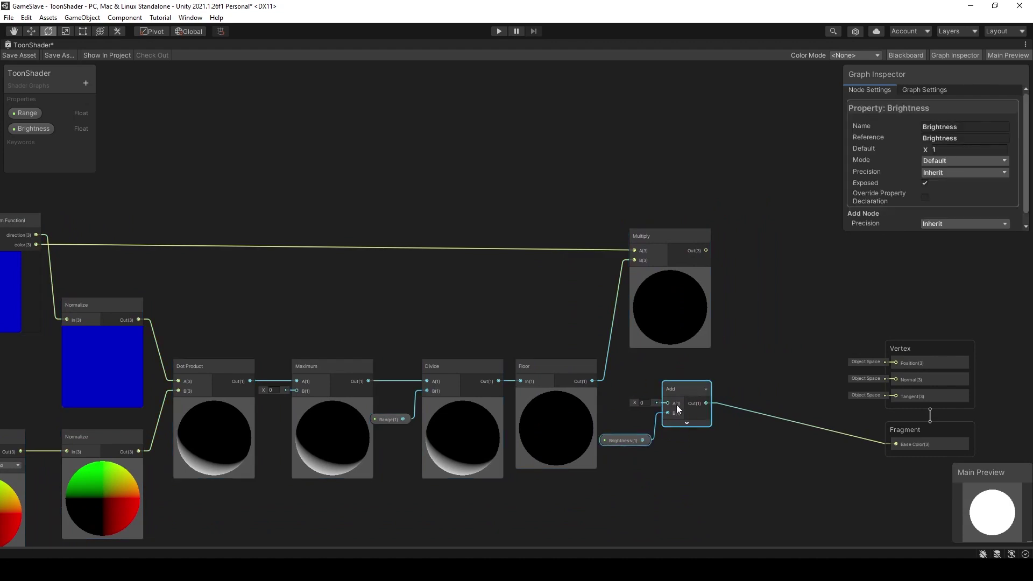
drag(727, 390, 732, 403)
drag(660, 243, 639, 241)
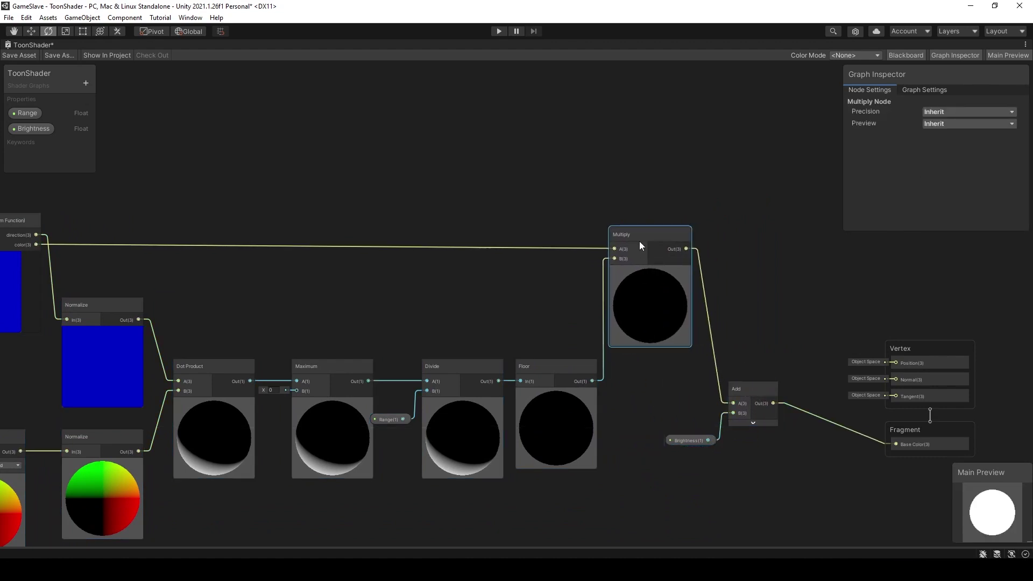
mouse_move(700, 462)
mouse_down()
mouse_move(747, 395)
mouse_move(723, 393)
mouse_up()
click(735, 358)
scroll(579, 363, down, 3)
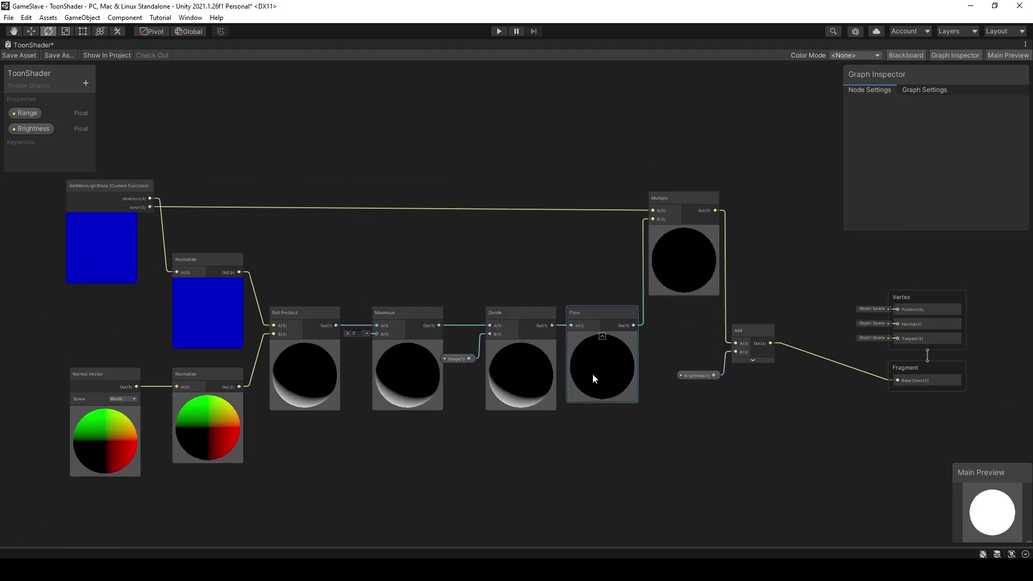
click(86, 83)
Add a Texture2D property named MainTexture and feed it into a Sample Texture 2D node
click(115, 187)
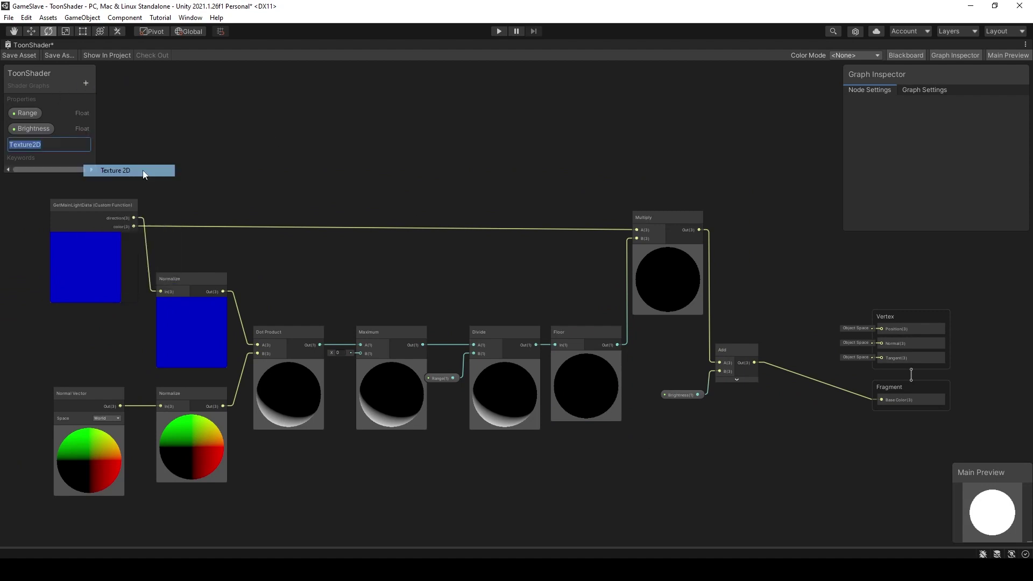
text(MainTexture)
key(Return)
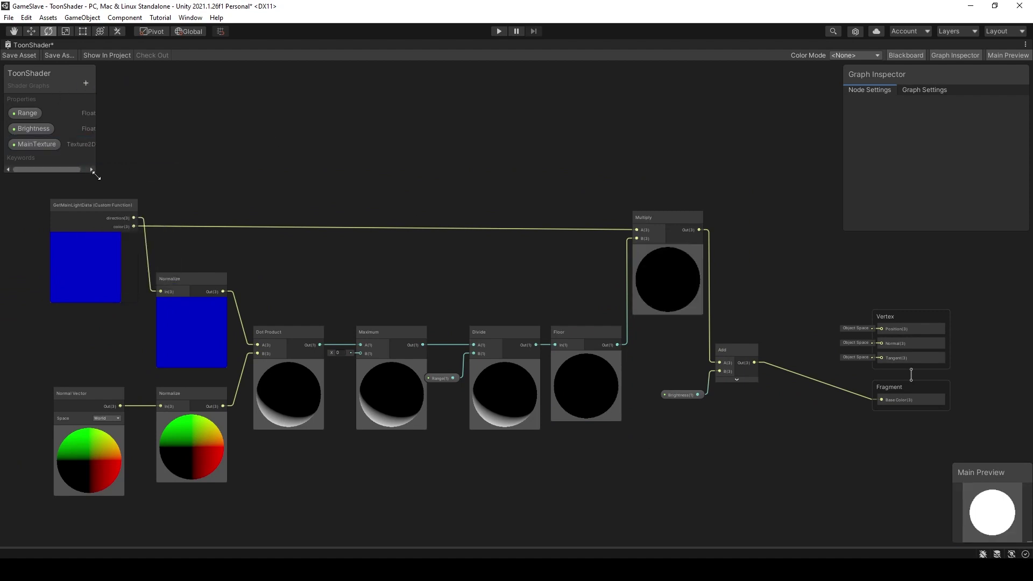
drag(22, 146, 521, 463)
middle_drag(520, 458, 571, 395)
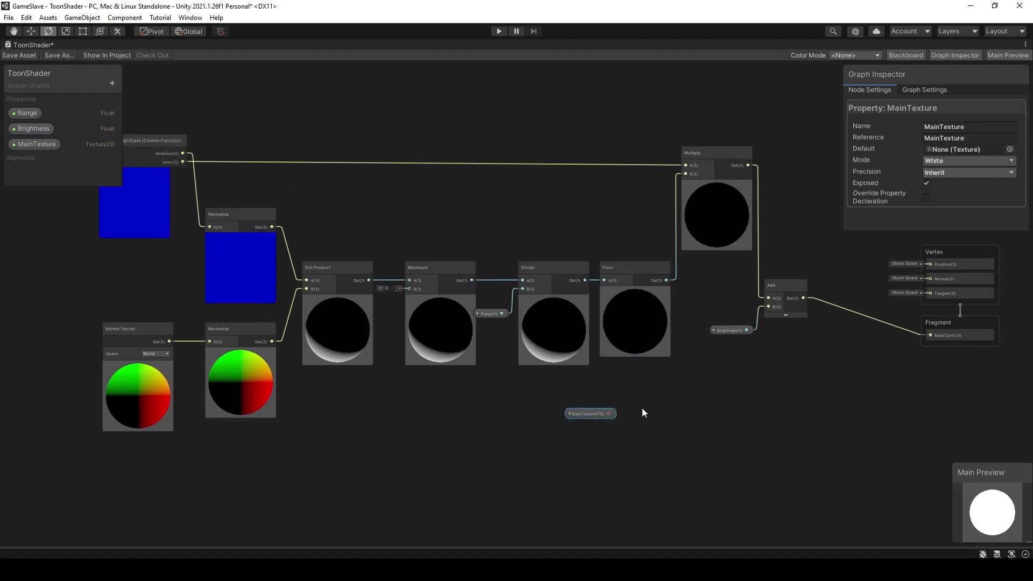
scroll(644, 412, up, 1)
middle_drag(625, 421, 566, 421)
drag(522, 421, 600, 411)
key(Return)
middle_drag(600, 411, 473, 385)
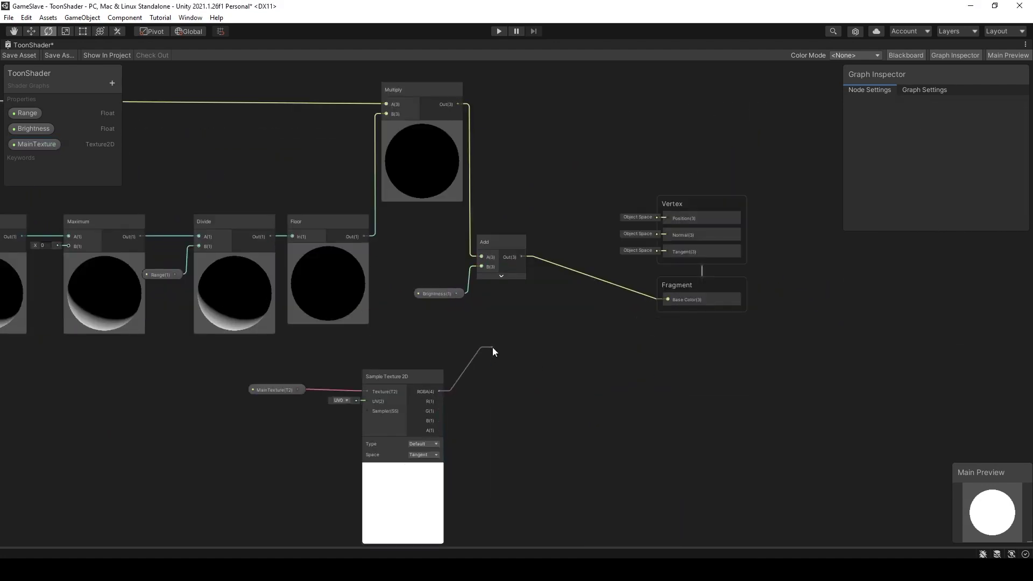
Multiply the sampled texture RGBA by the Add result and plug it into Fragment Base Color
drag(492, 347, 544, 362)
key(Return)
drag(592, 277, 542, 344)
click(562, 336)
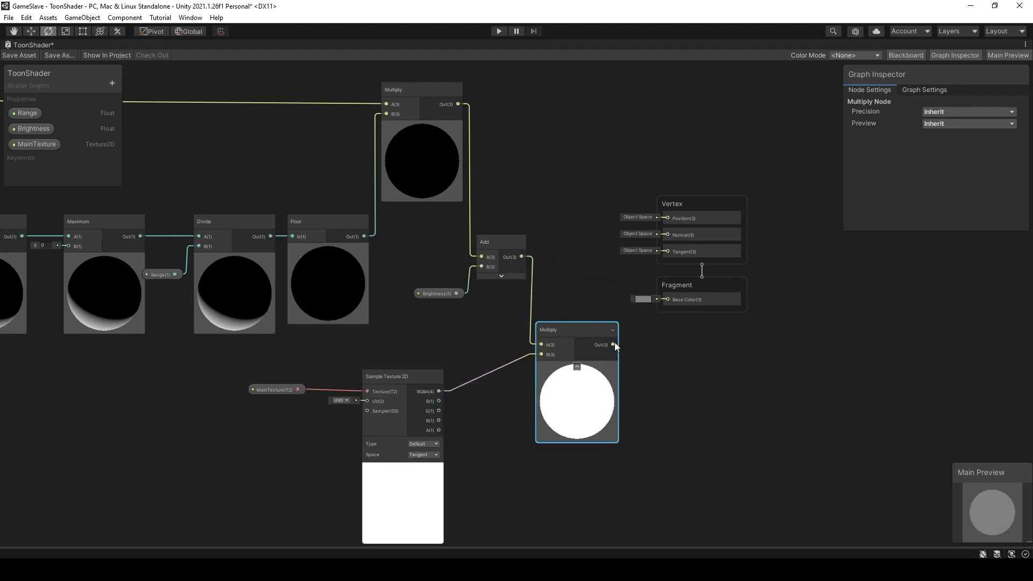
drag(614, 343, 666, 299)
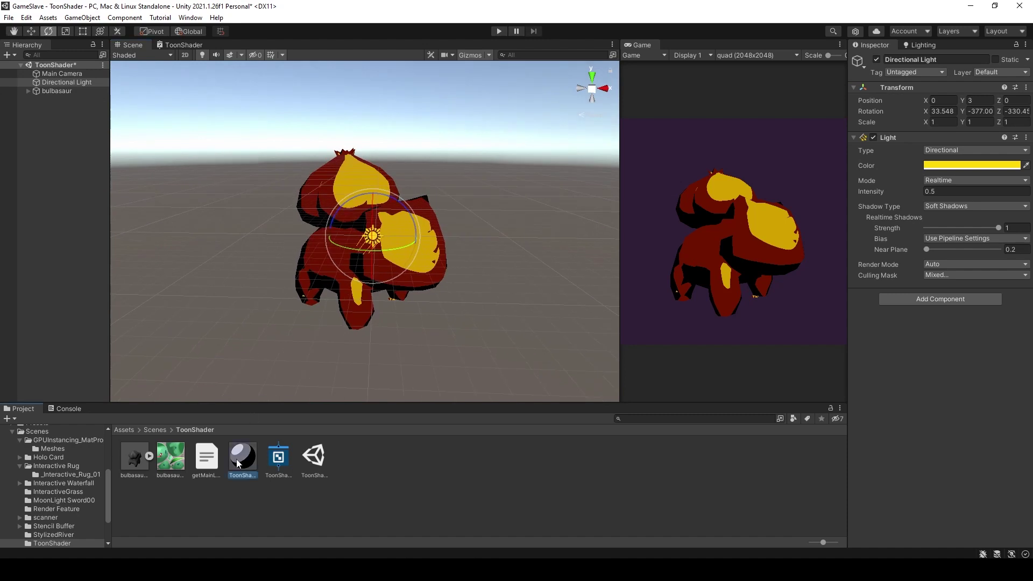
Assign the Bulbasaur texture to MainTexture and make the Directional Light white
drag(238, 464, 200, 426)
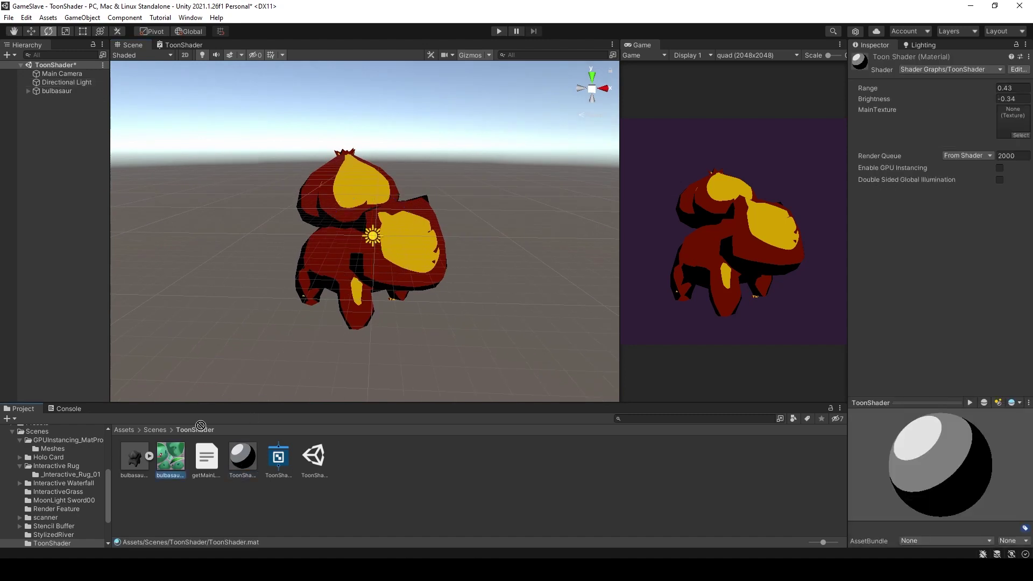
drag(957, 132, 1013, 121)
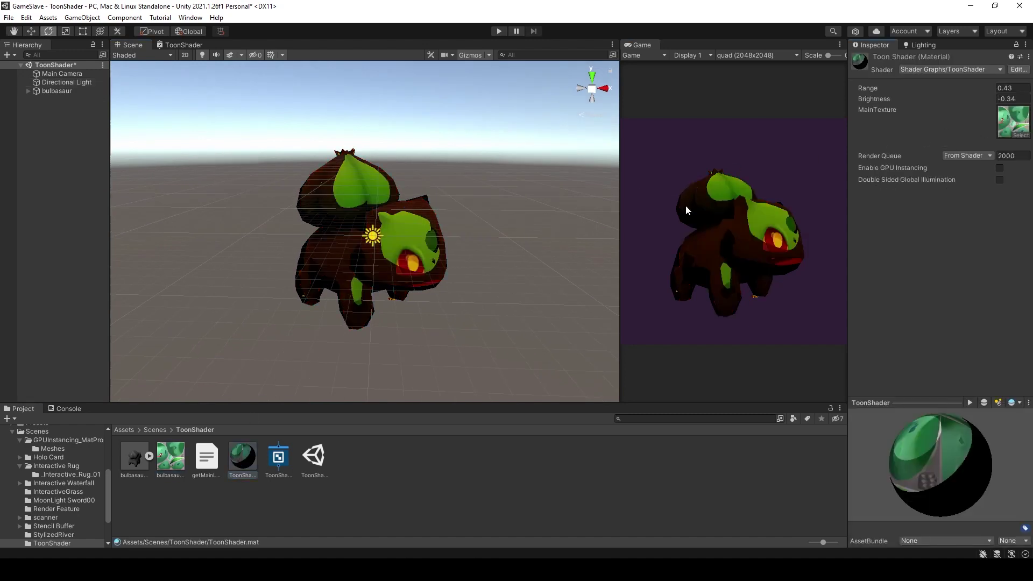
click(71, 82)
click(971, 165)
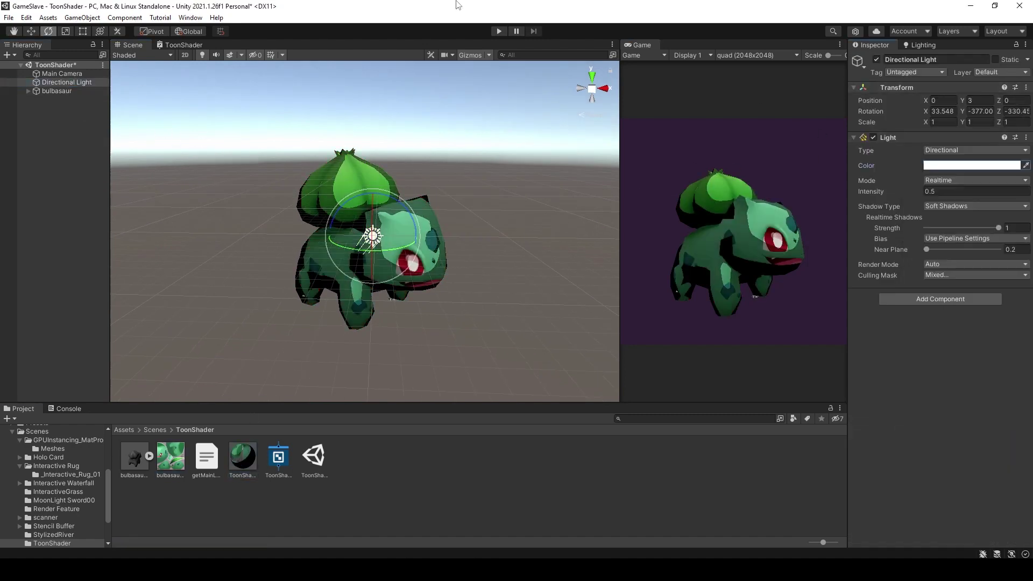
Raise the material's Brightness, turn Bulbasaur to face forward, and raise RimAmount to -0.39
click(243, 457)
mouse_move(873, 99)
mouse_down()
mouse_move(894, 98)
mouse_move(870, 90)
mouse_move(875, 101)
mouse_move(876, 89)
mouse_up()
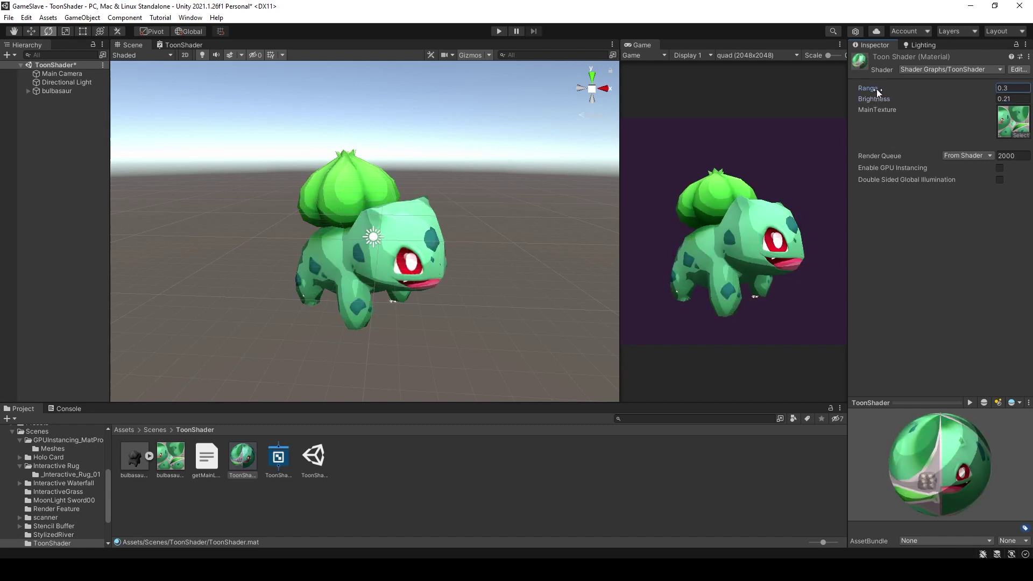
click(56, 90)
drag(364, 313, 357, 334)
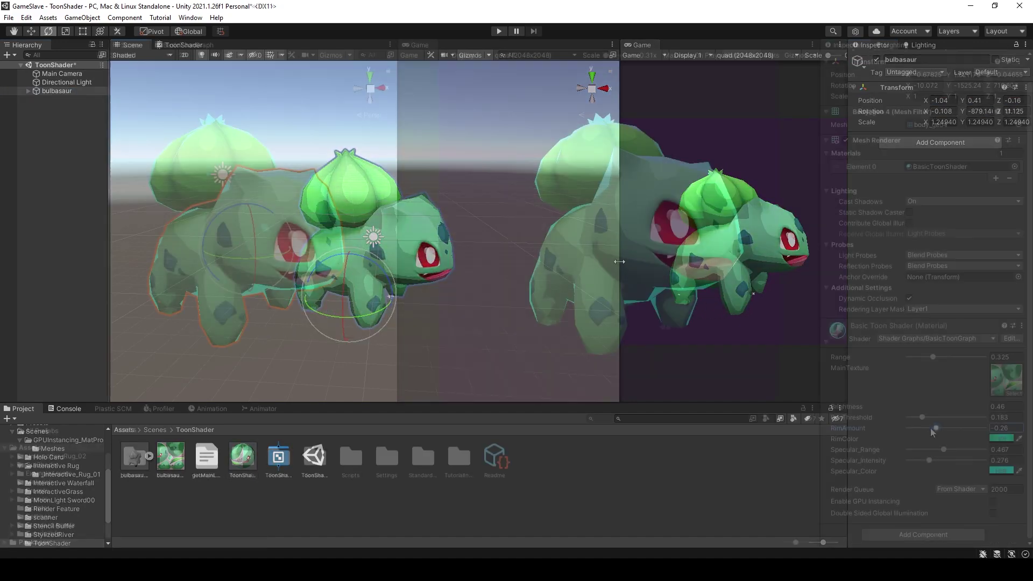
drag(935, 428, 1013, 399)
Change the RimColor and lower Specular_Range to 0.283
click(1001, 438)
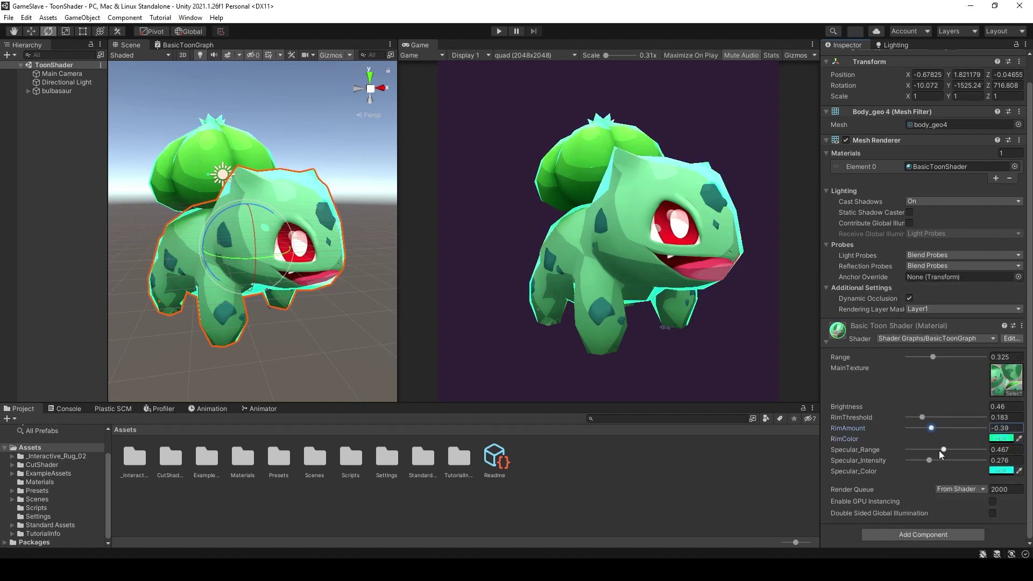
click(939, 450)
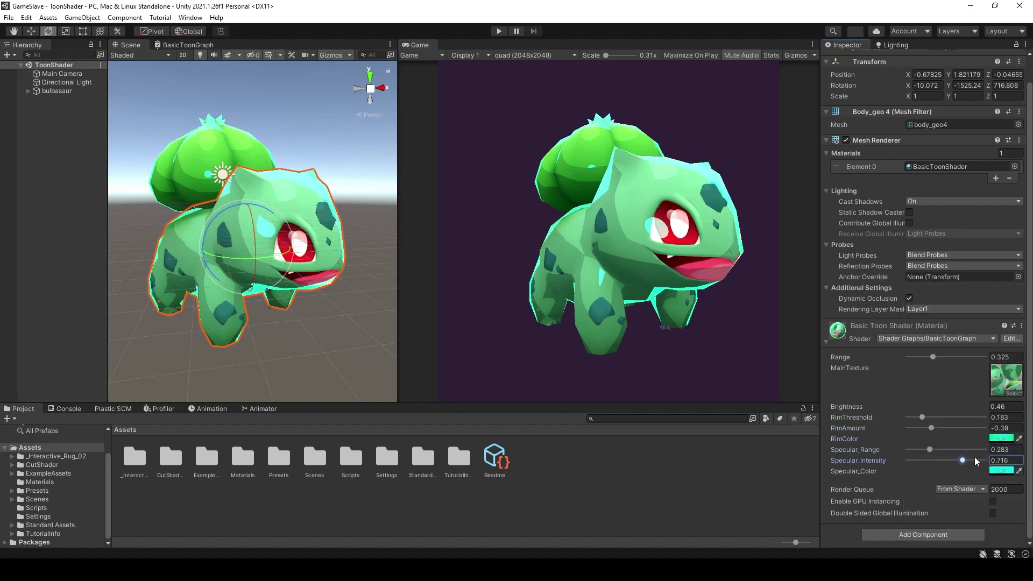